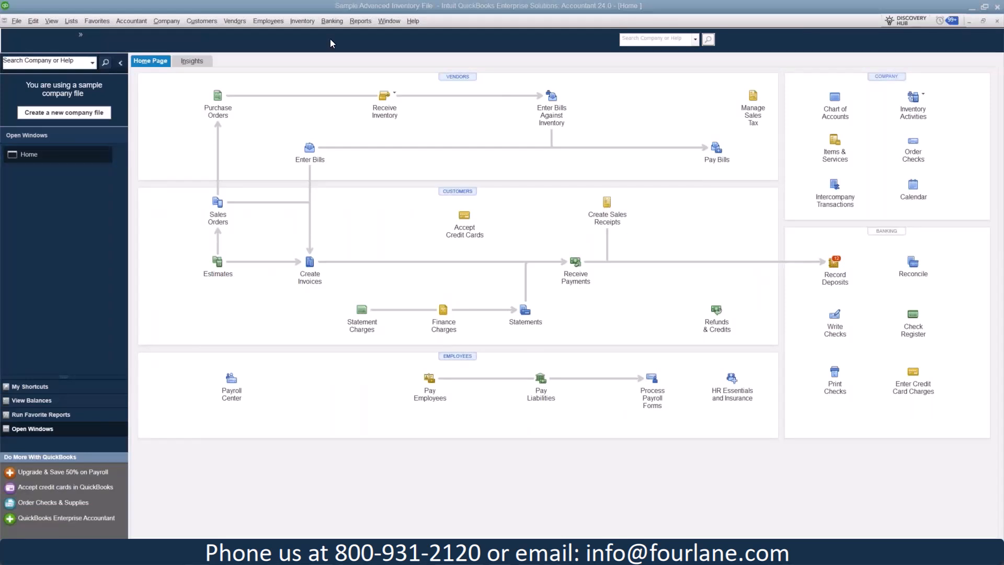
- Run the A/R Aging Summary report and refresh it with the date 12/15/2035
left_click(357, 22)
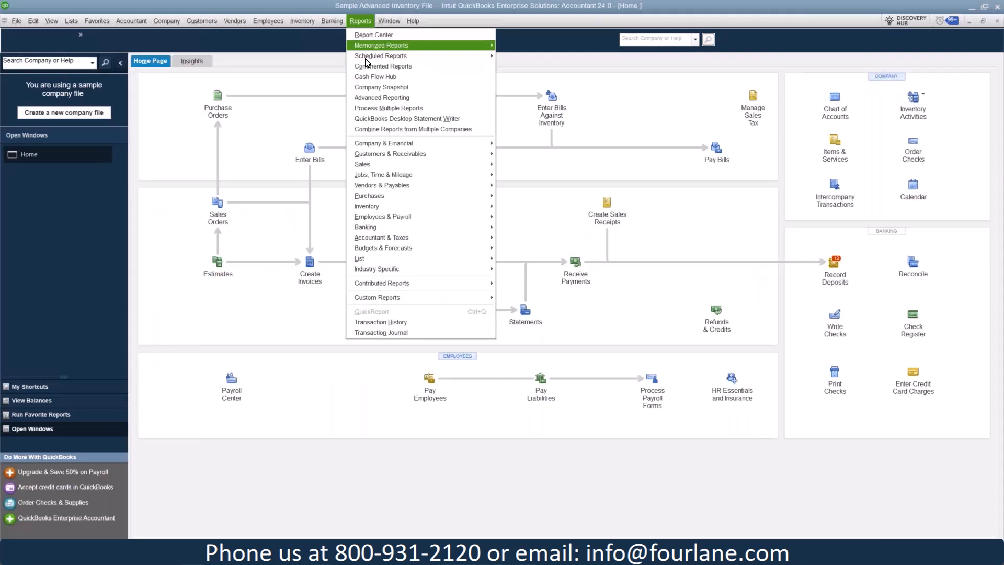
mouse_move(397, 153)
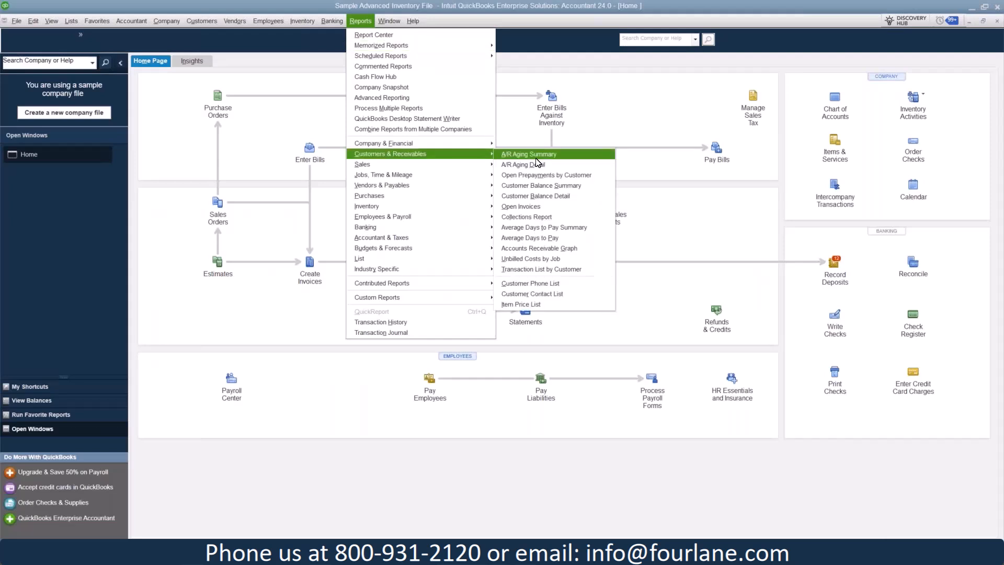
left_click(536, 157)
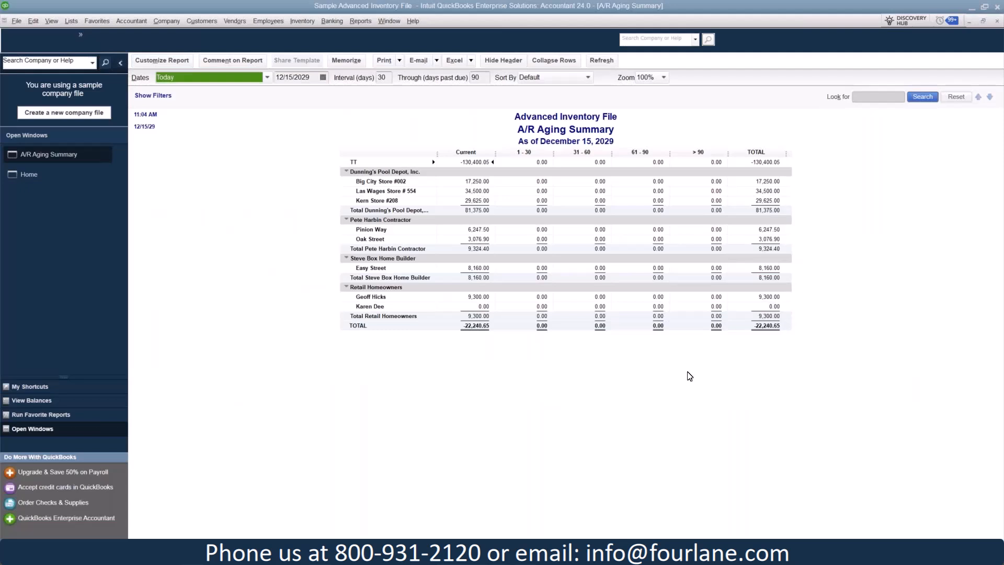
left_click(319, 76)
key("BackSpace")
key("BackSpace")
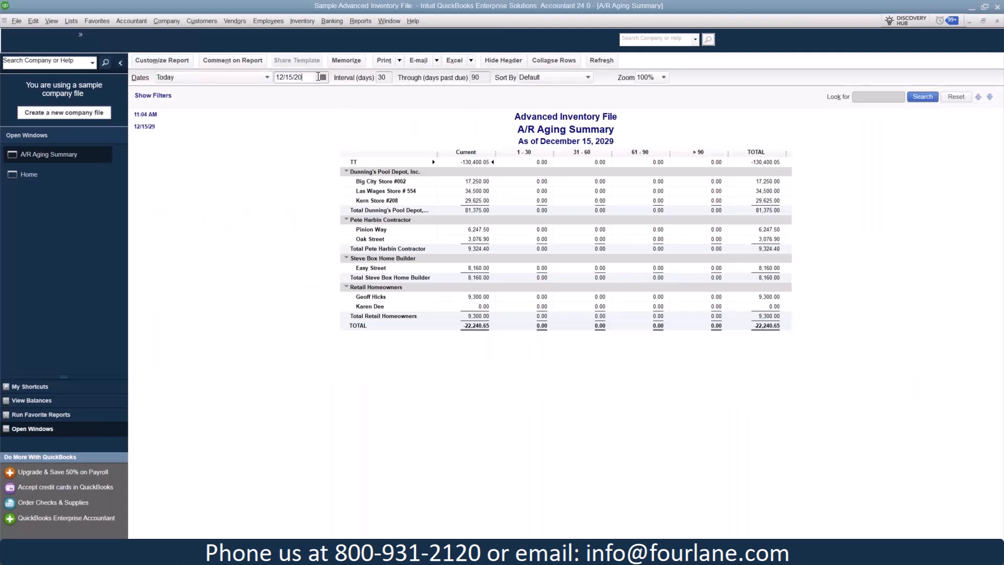
type("35")
left_click(604, 61)
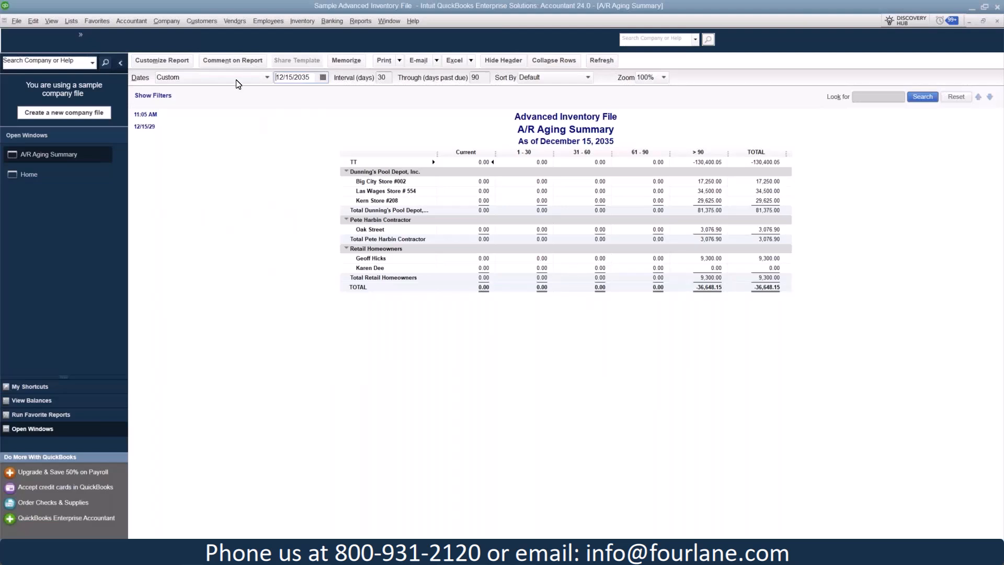
- View the register for entering customer statement charges, and close it without recording anything
left_click(210, 21)
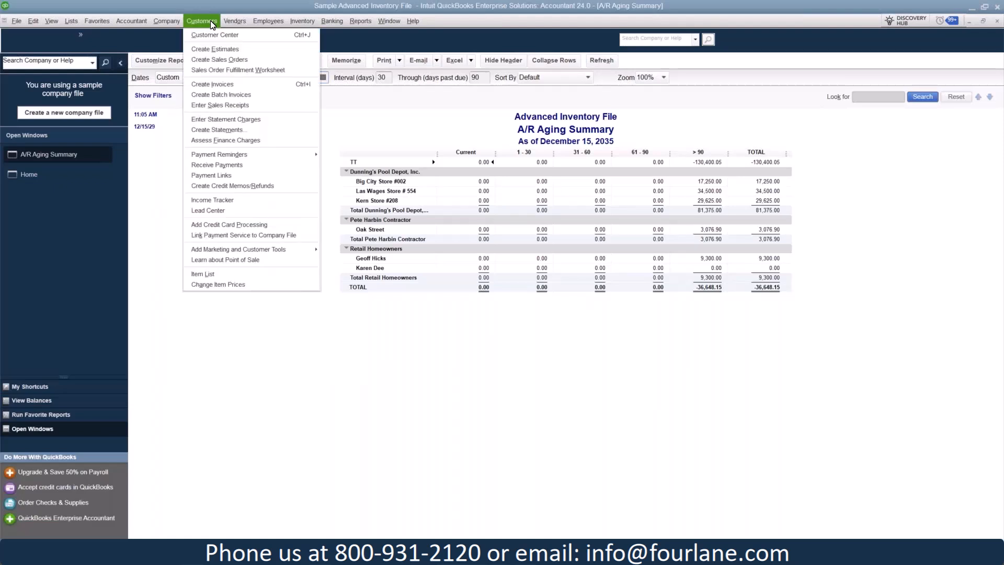
left_click(254, 122)
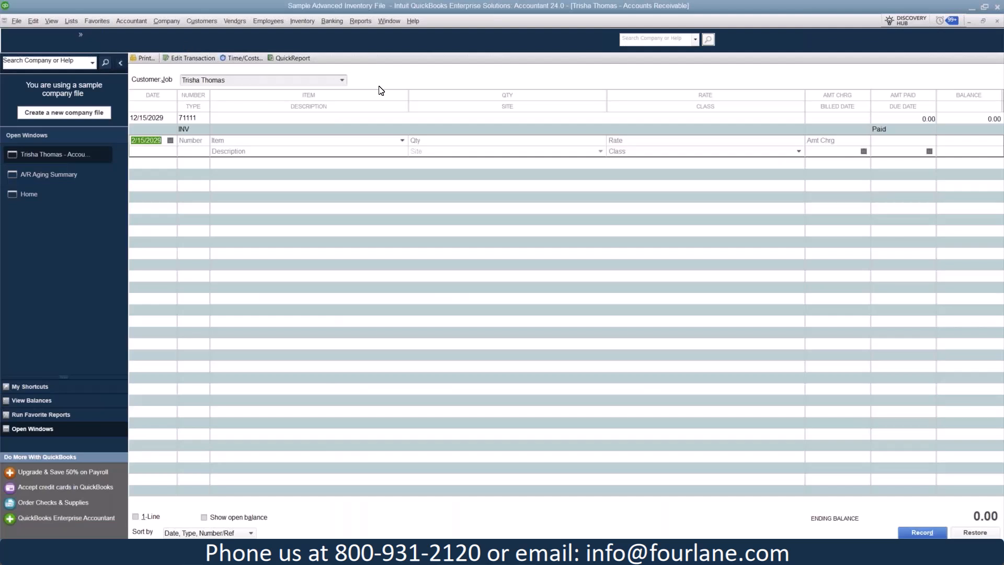
left_click(998, 22)
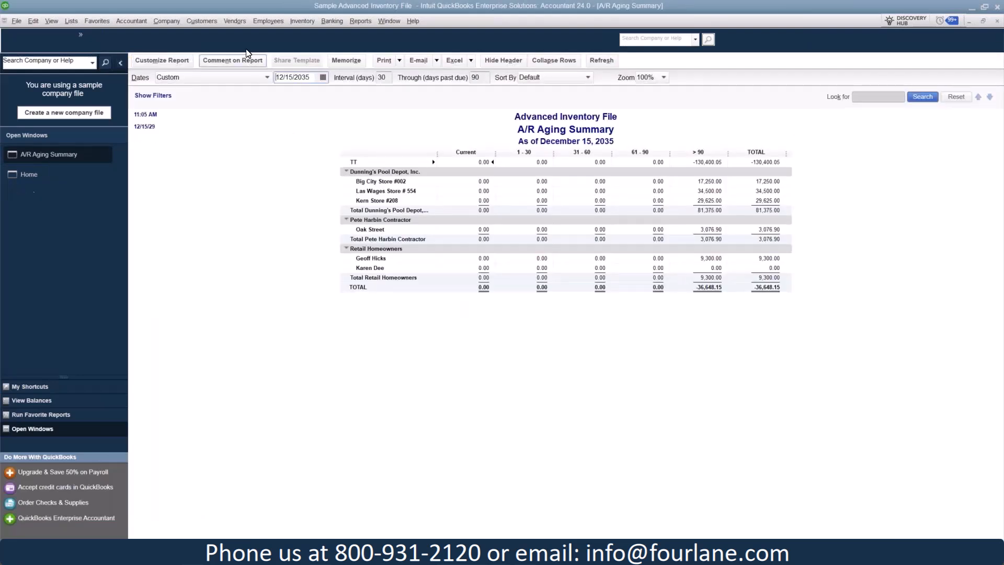
- Start creating customer statements and include all open transactions as of the statement date
left_click(198, 17)
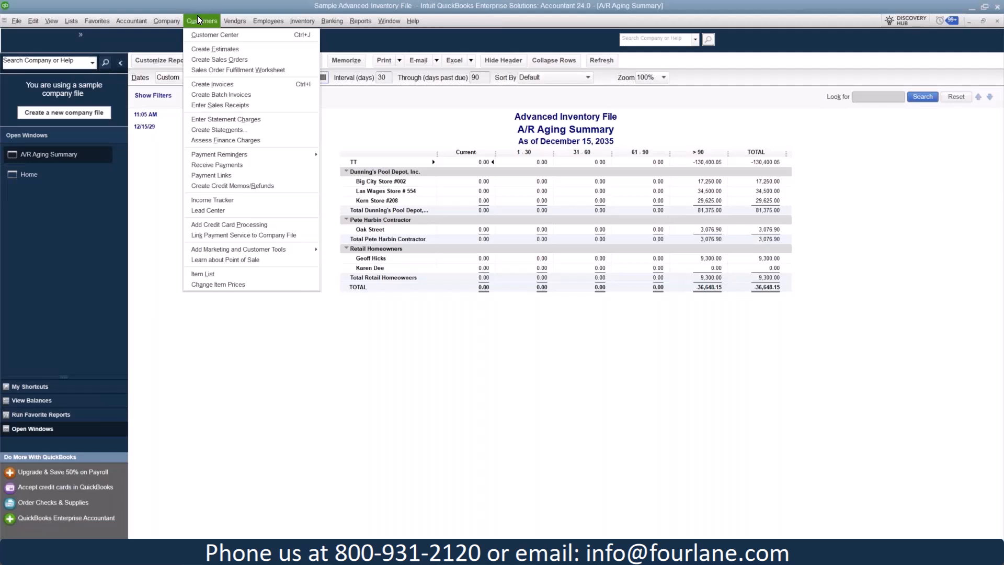
left_click(211, 132)
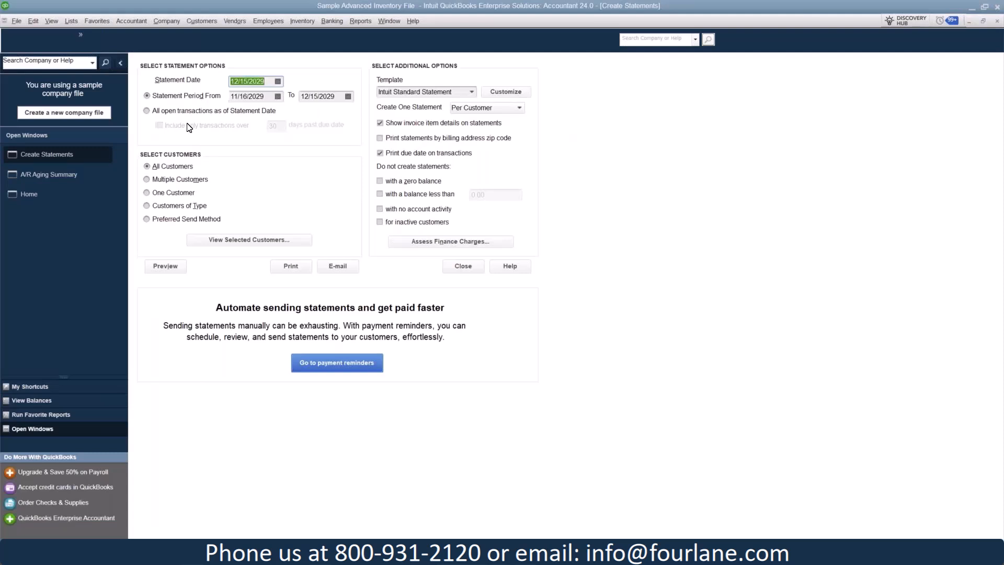
left_click(224, 113)
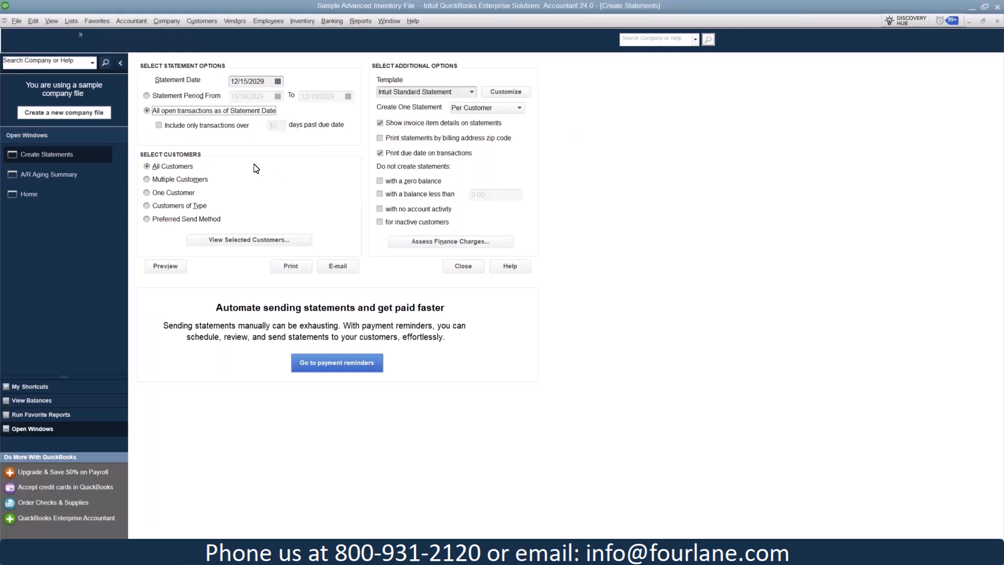
left_click(194, 180)
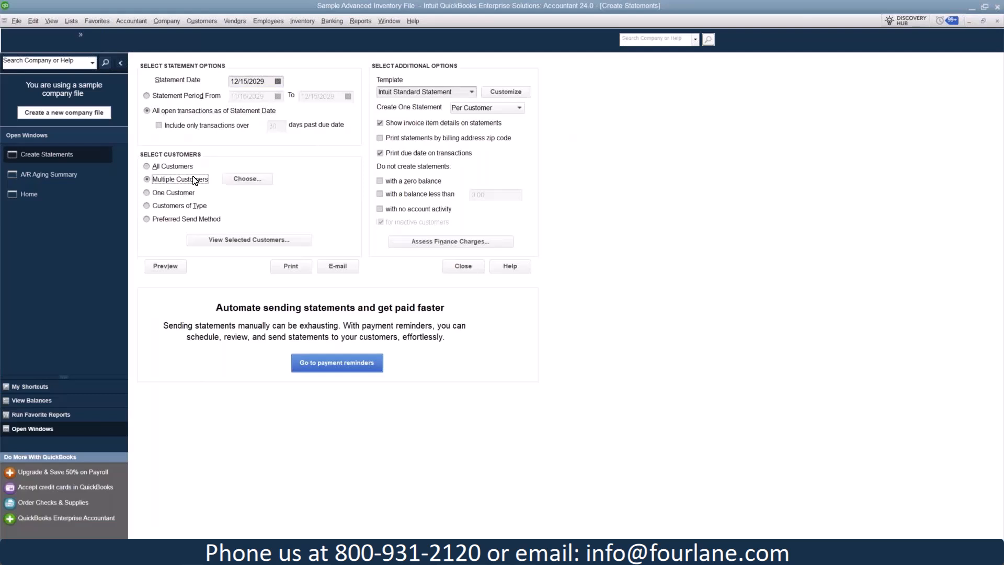
left_click(254, 179)
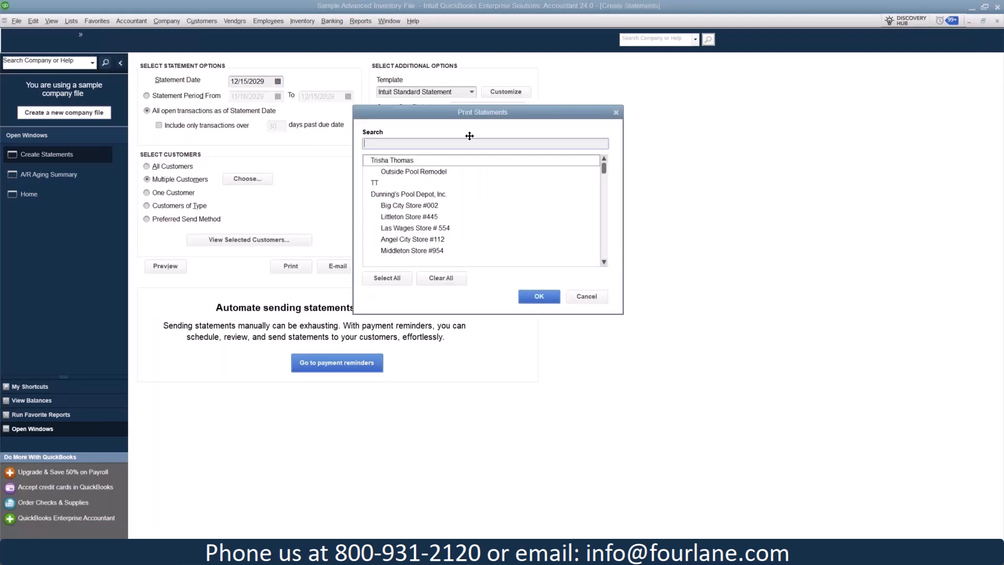
left_click(381, 217)
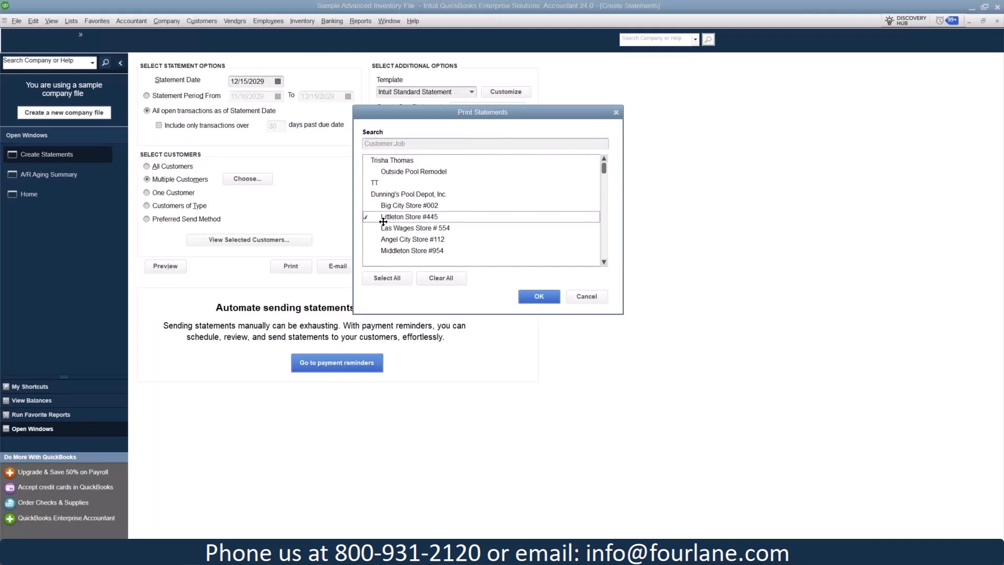
left_click(379, 240)
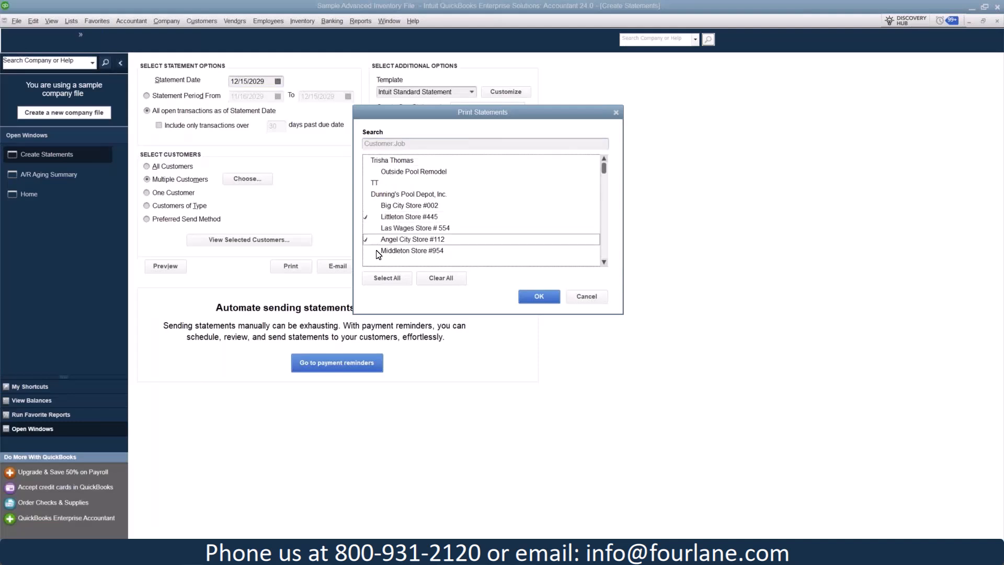
left_click(587, 297)
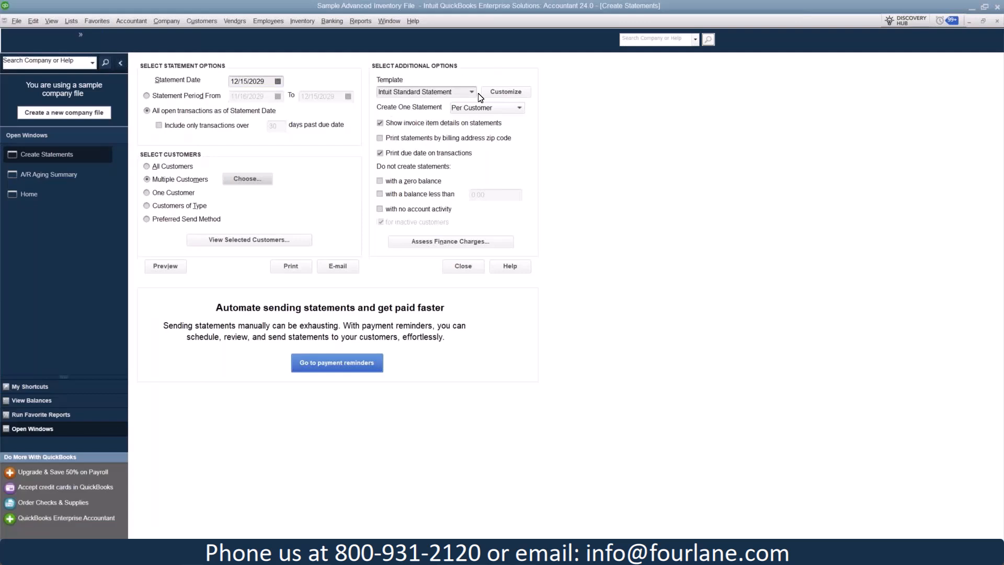
- View the statement form customization window and the choices for creating one statement per customer or per job
left_click(522, 94)
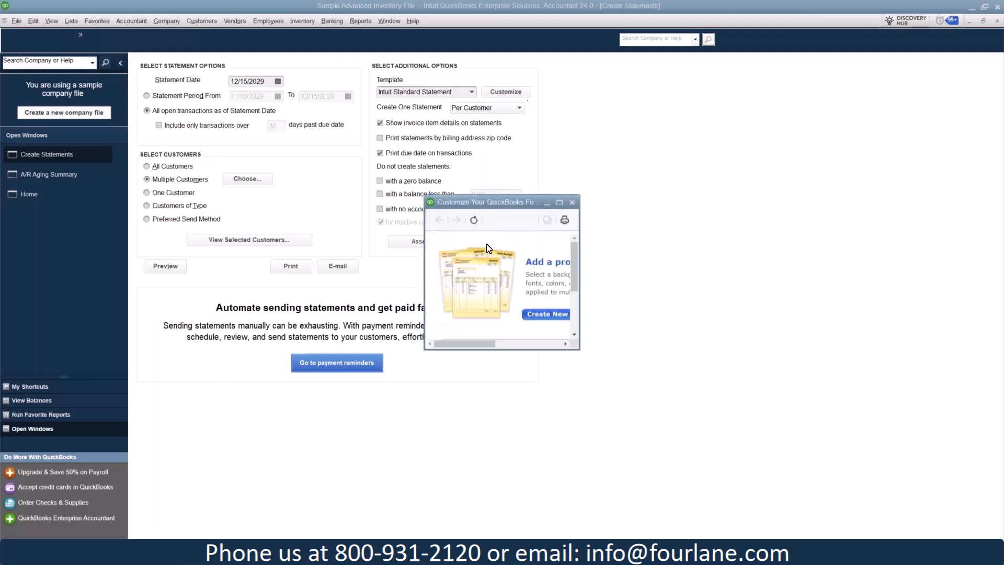
left_click(573, 204)
left_click(502, 107)
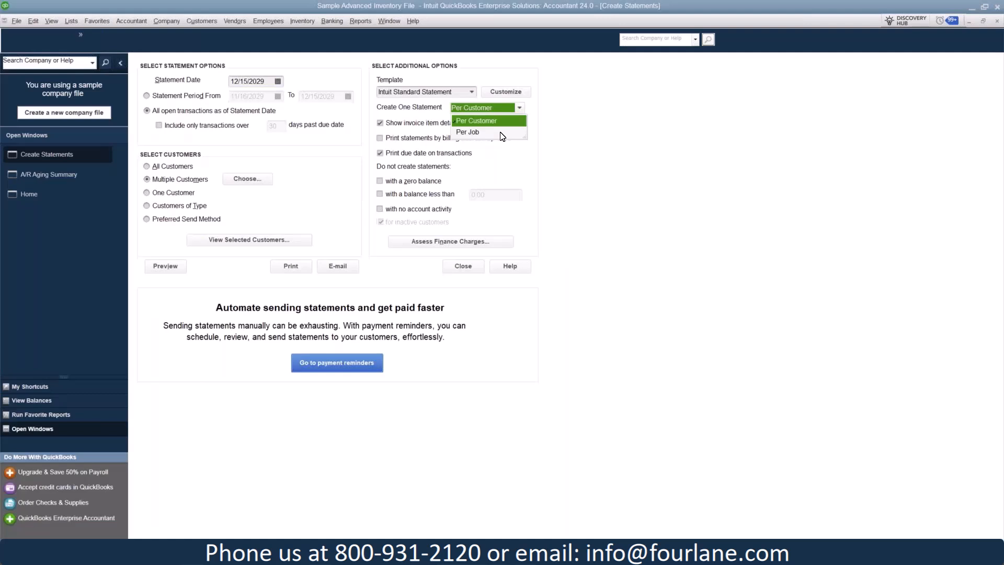
left_click(597, 170)
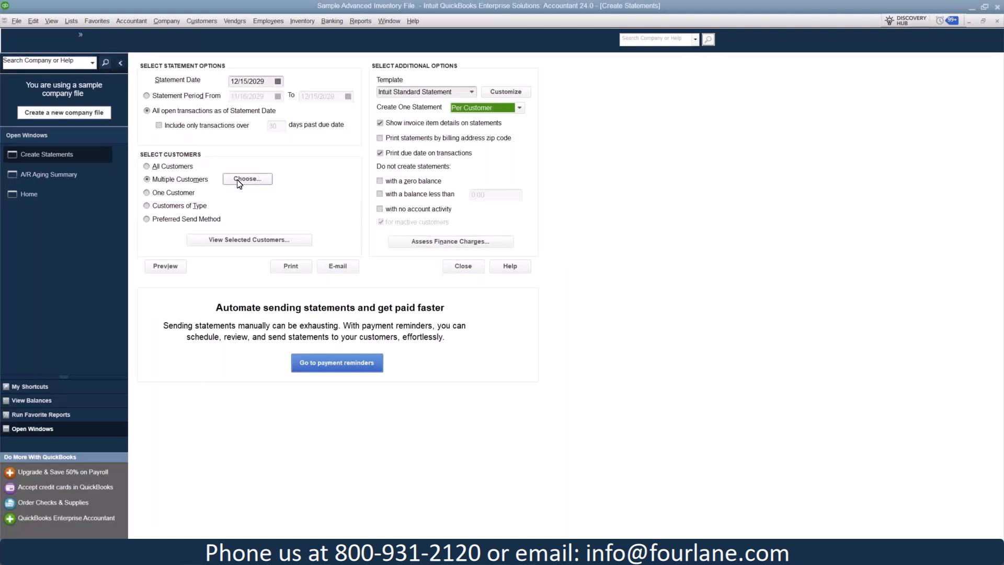
- Check the A/R Aging Summary, limit the statement to the one customer Dunning's Pool Depot, Inc., and preview it
left_click(66, 178)
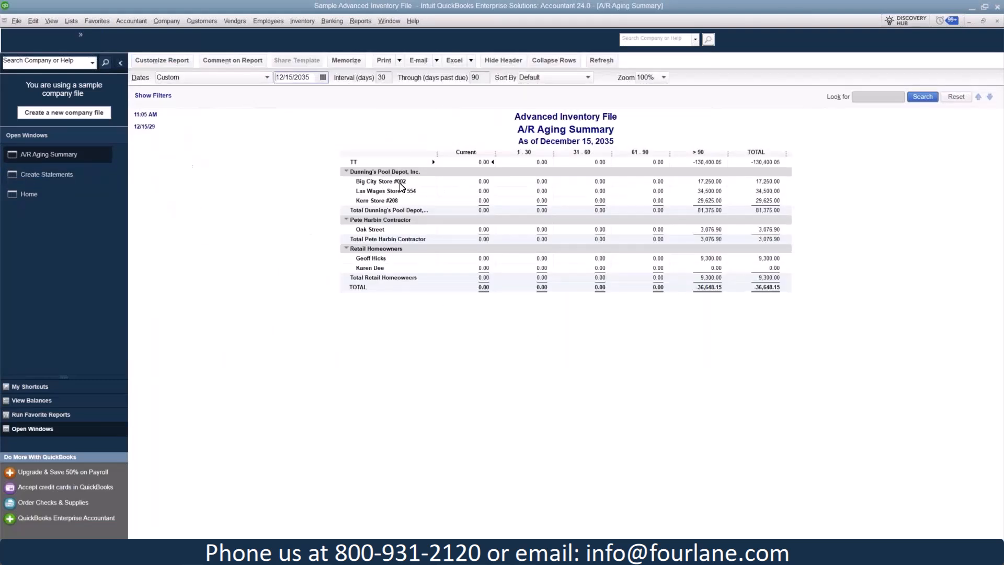
left_click(54, 175)
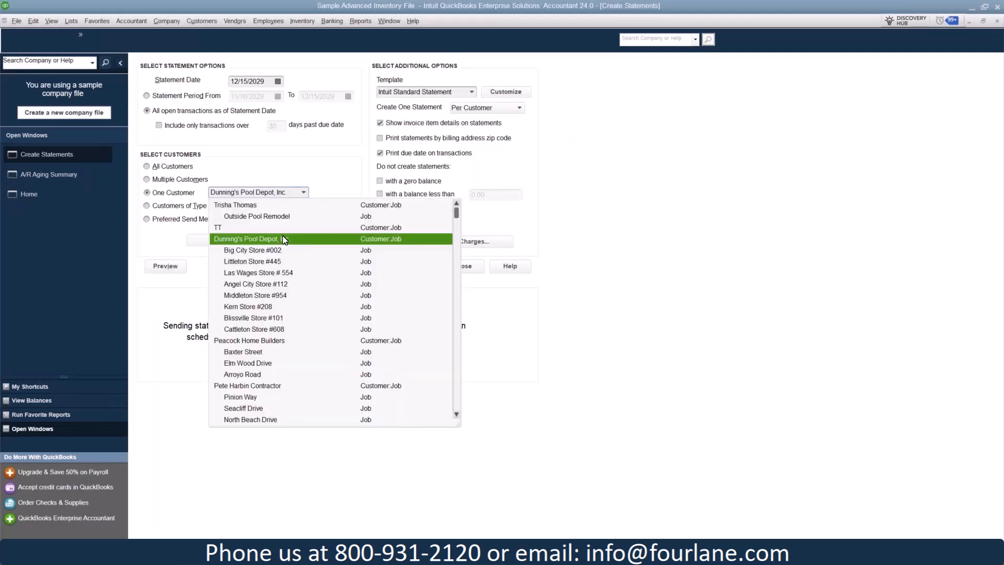
left_click(284, 240)
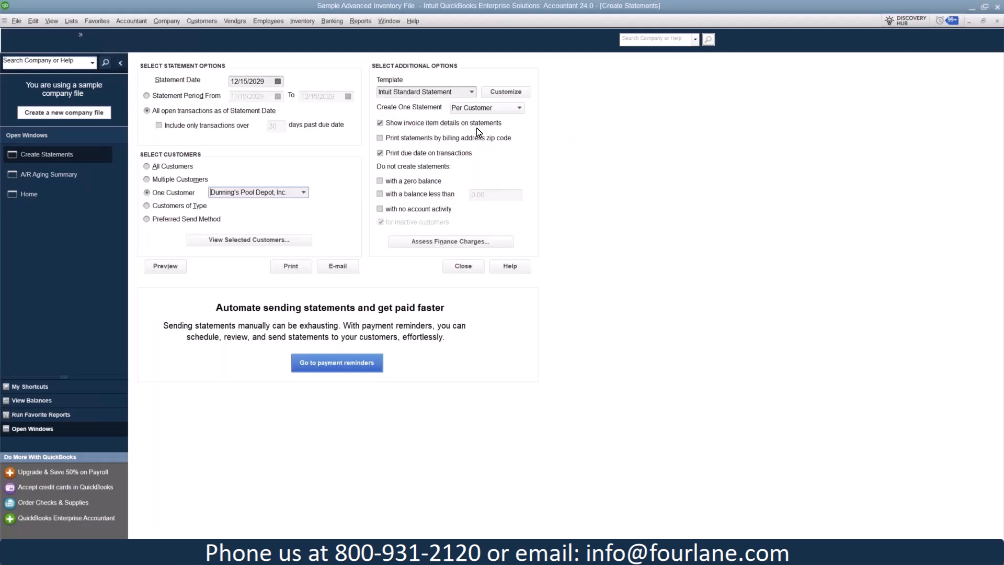
left_click(178, 272)
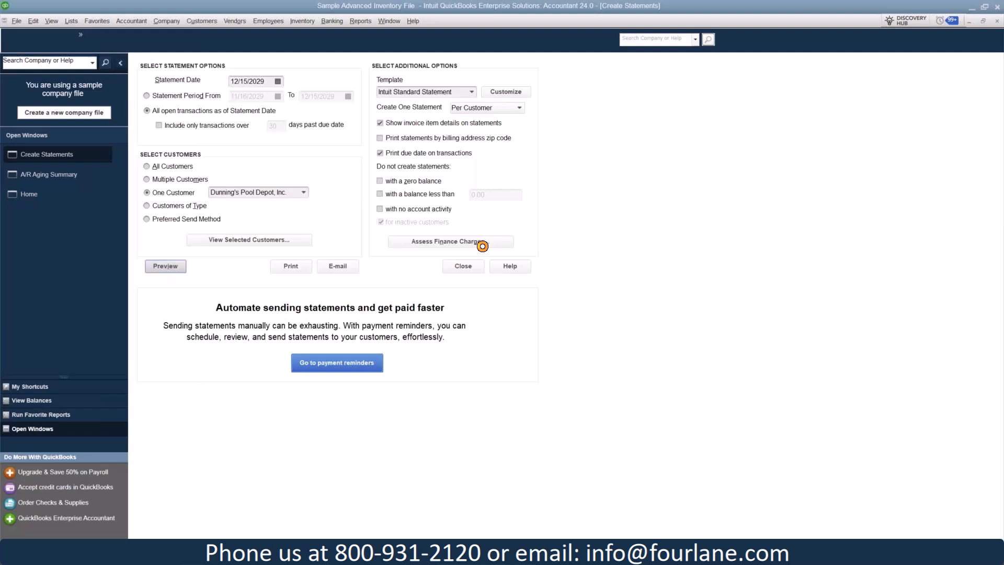
left_click(482, 246)
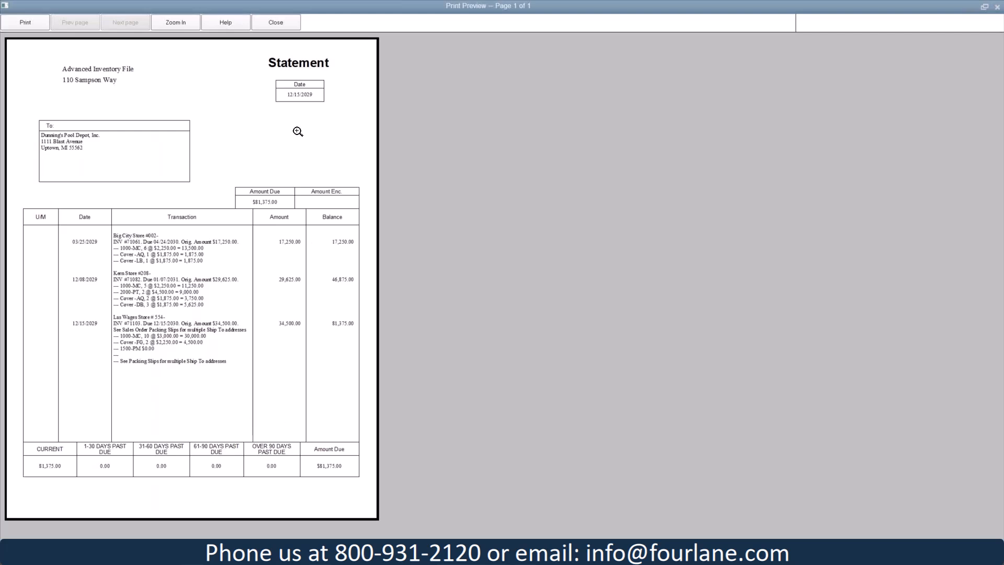
left_click(288, 27)
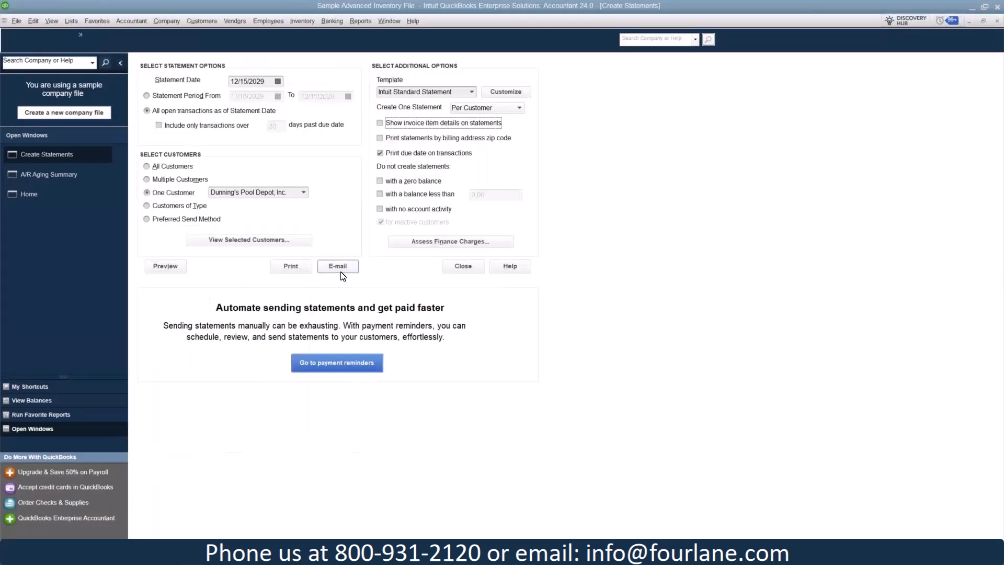
- Turn off invoice item details on the statement and preview it full screen again
left_click(165, 266)
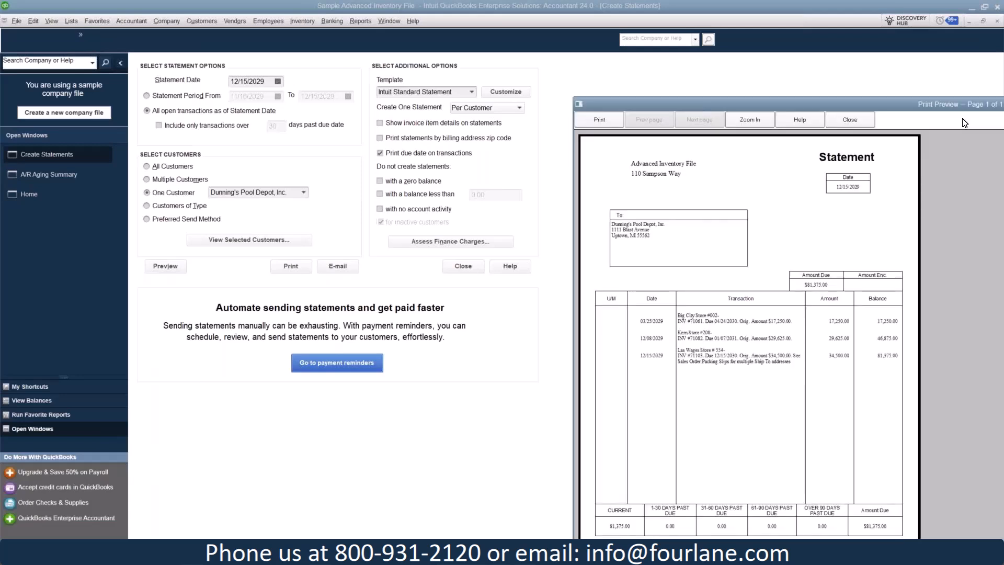
double_click(965, 104)
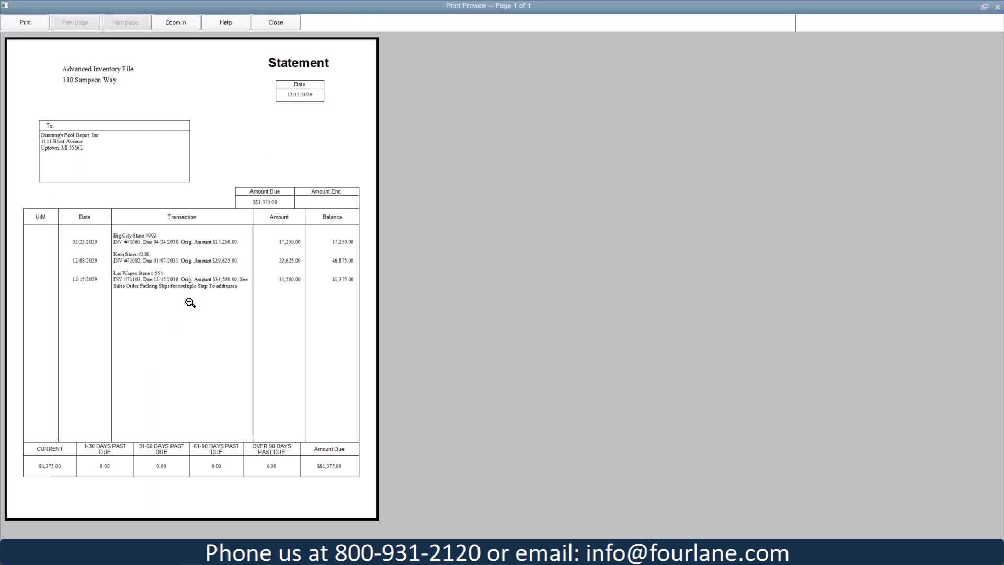
left_click(269, 26)
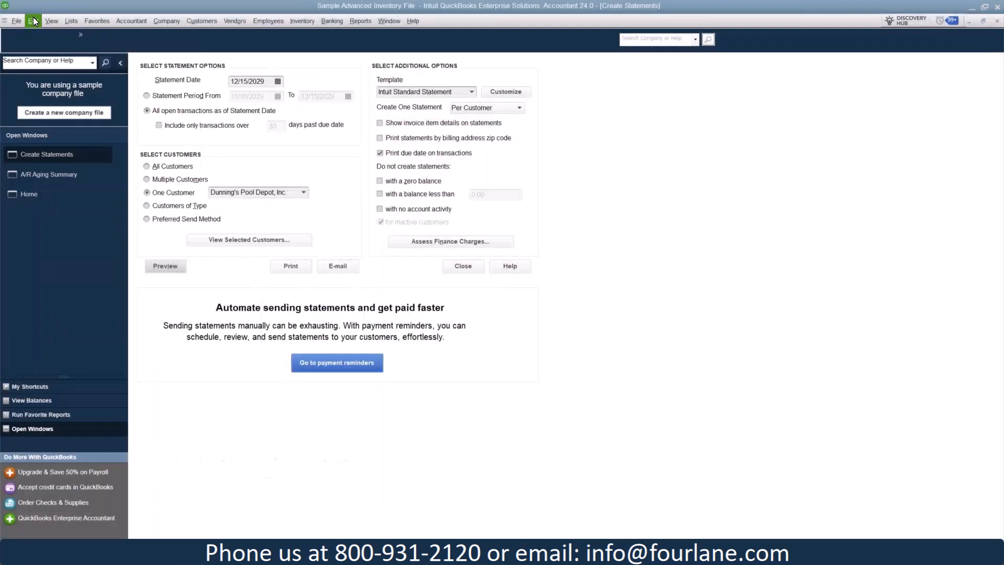
- Review the company preferences for payments, including the payment reminder settings, and leave without saving
left_click(33, 21)
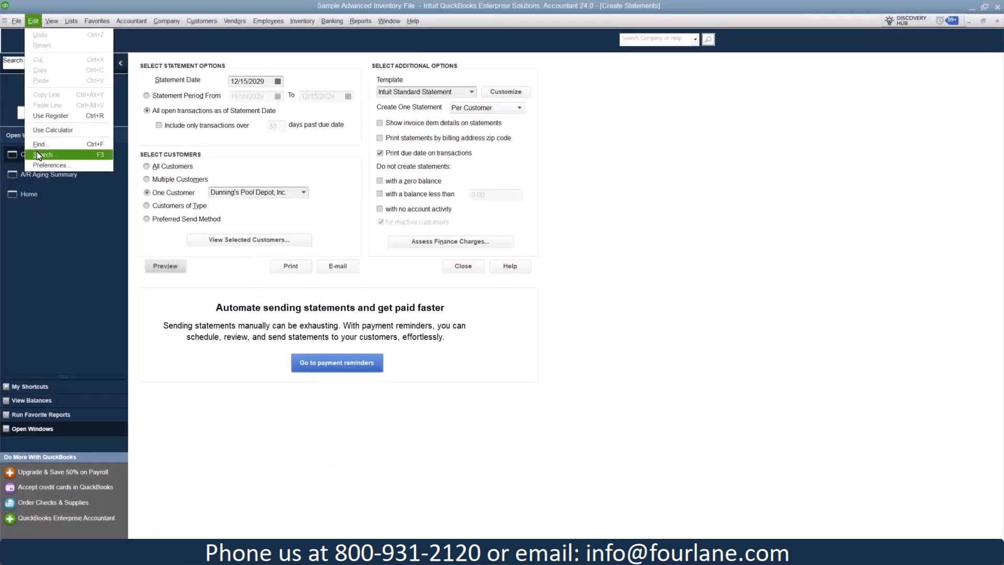
left_click(33, 167)
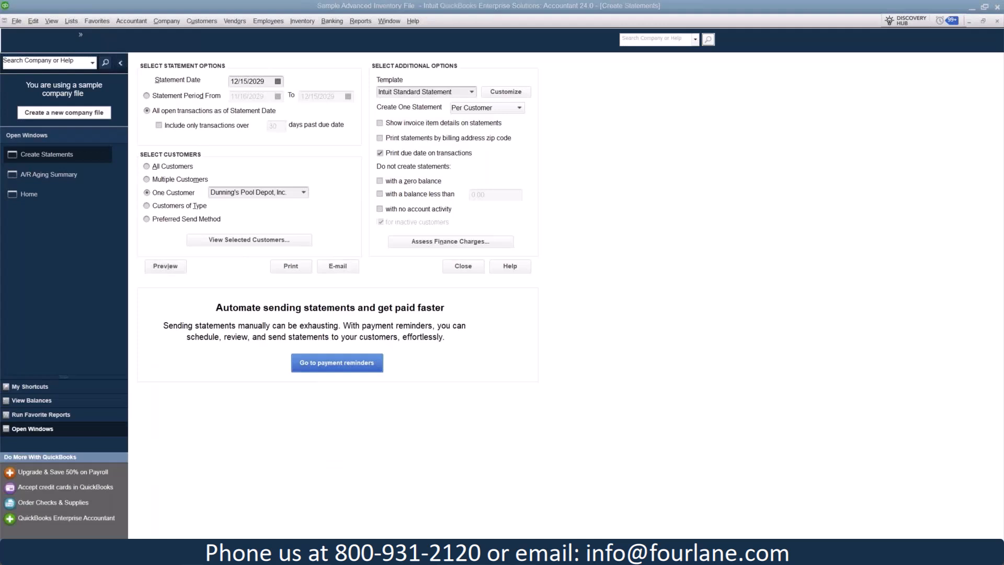
left_click(173, 246)
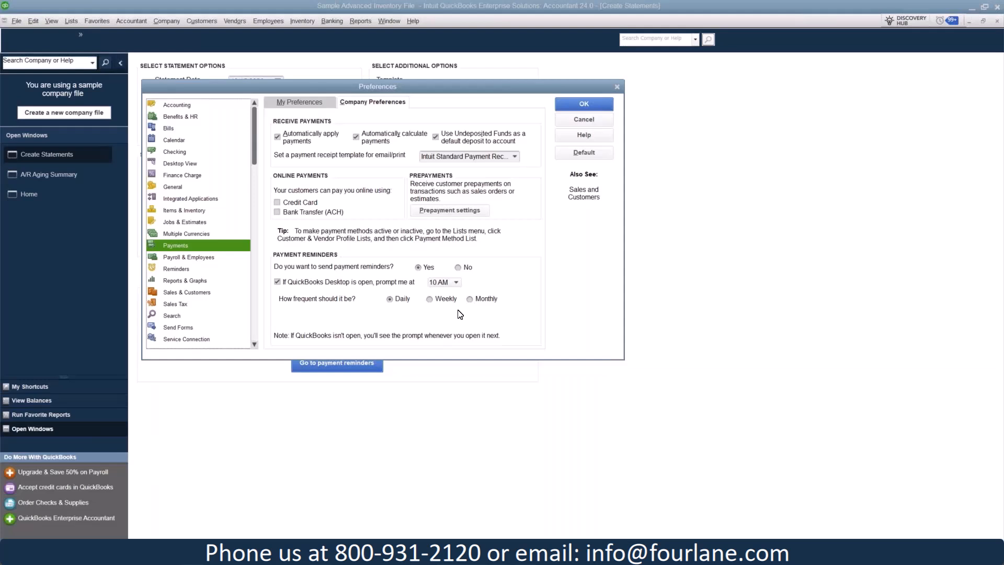
left_click(585, 119)
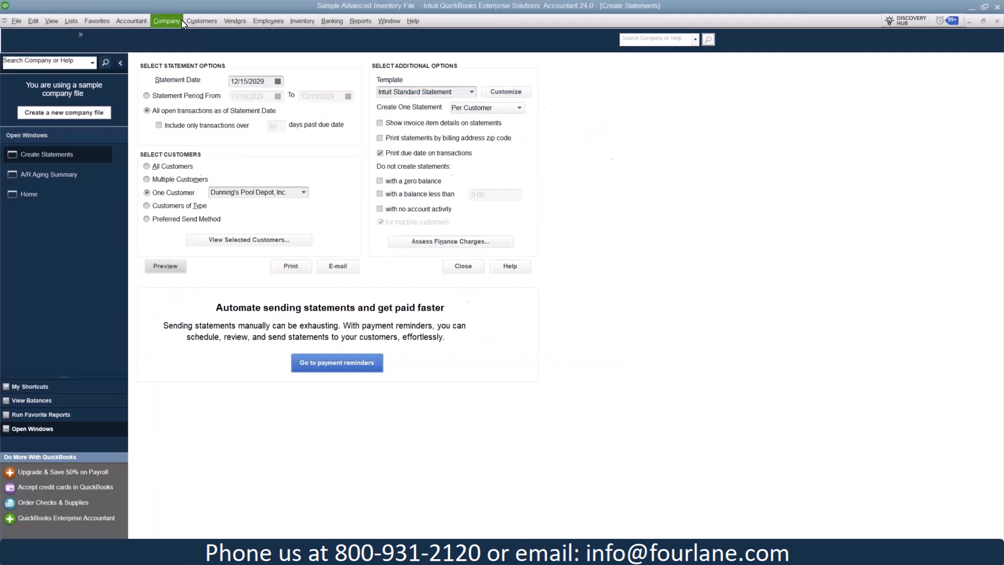
- Open payment reminder scheduling and name the new statement schedule Retail
left_click(208, 21)
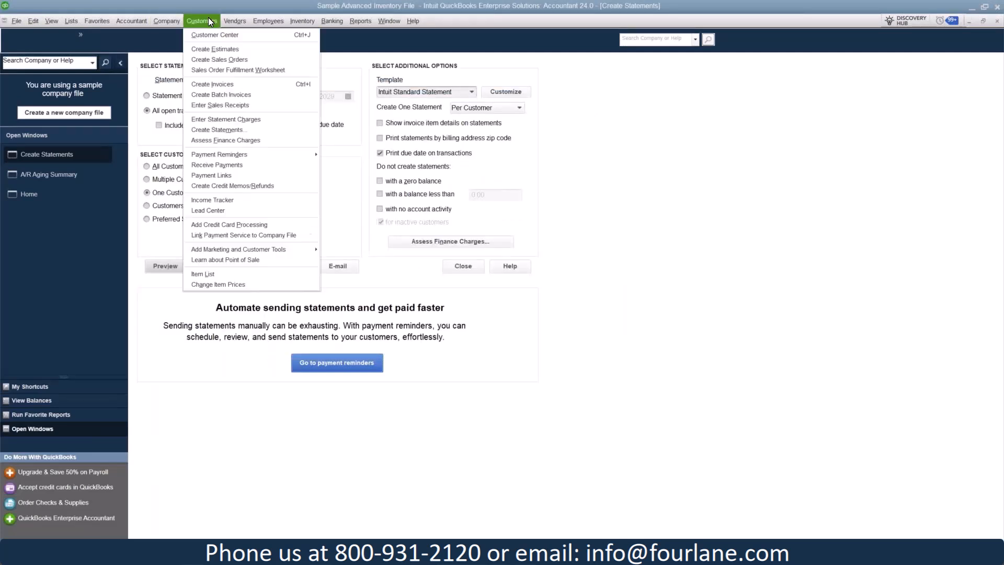
mouse_move(231, 158)
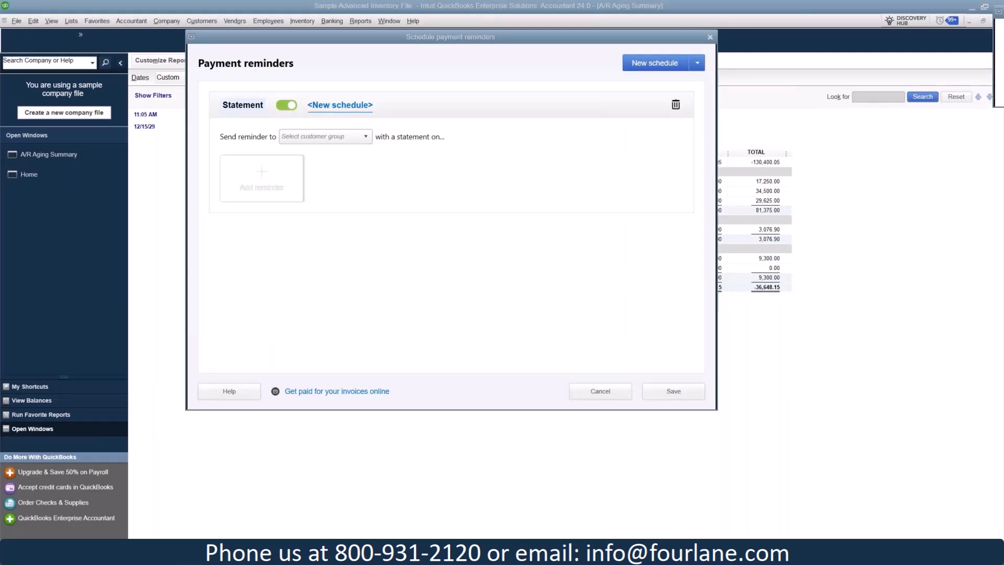
type("Retail")
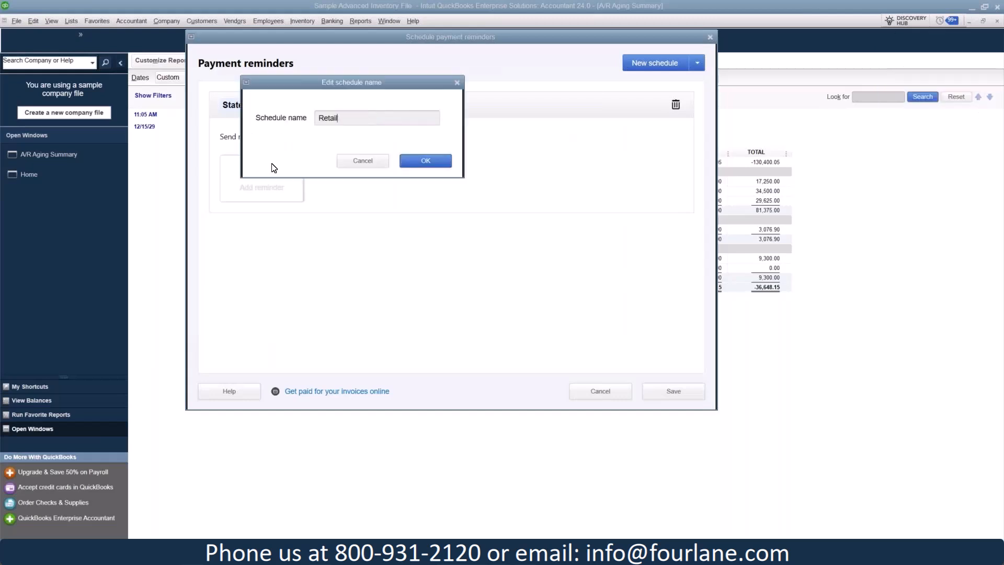
left_click(425, 162)
left_click(424, 163)
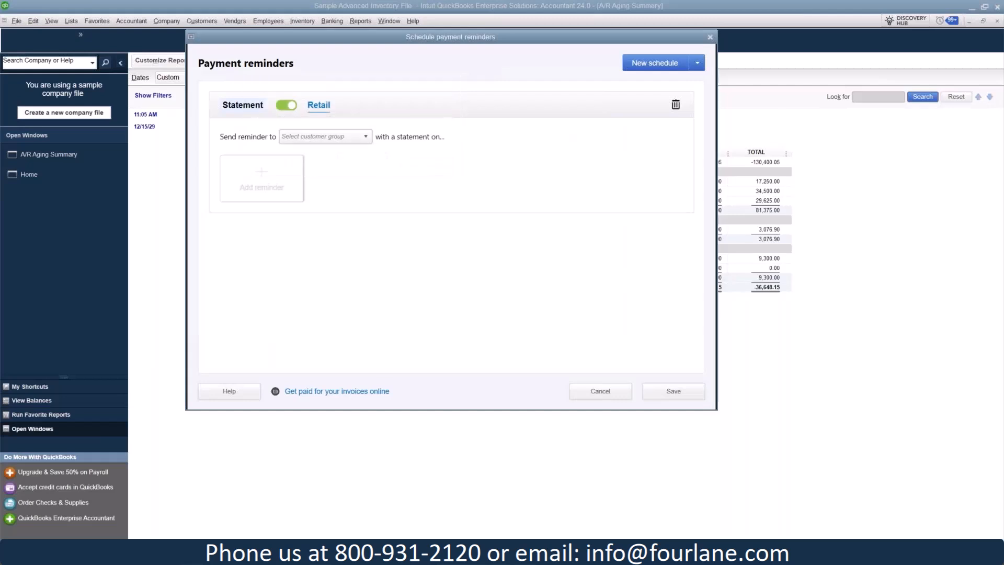
- Start a new customer group for the Retail schedule and name the group Retail
left_click(361, 138)
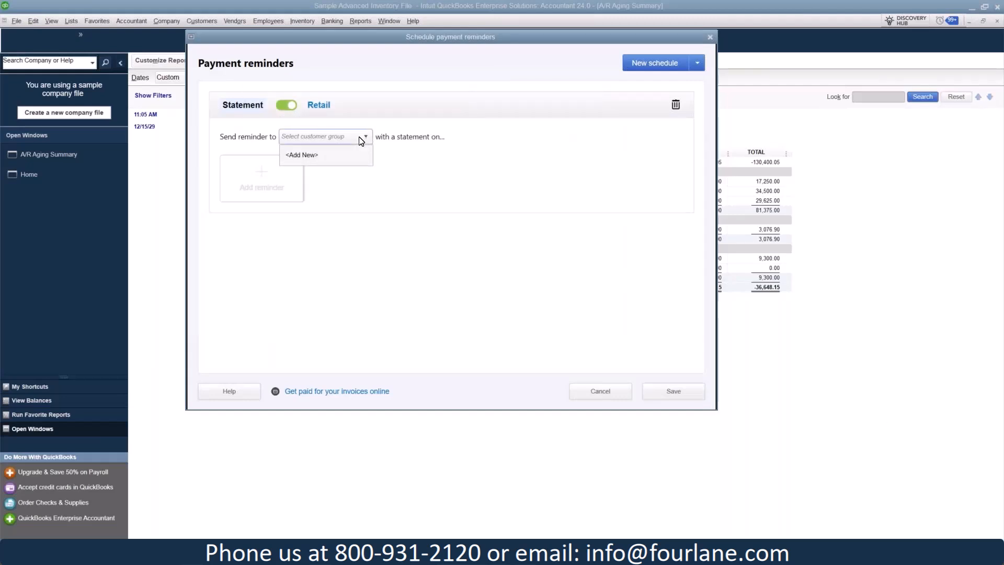
left_click(321, 155)
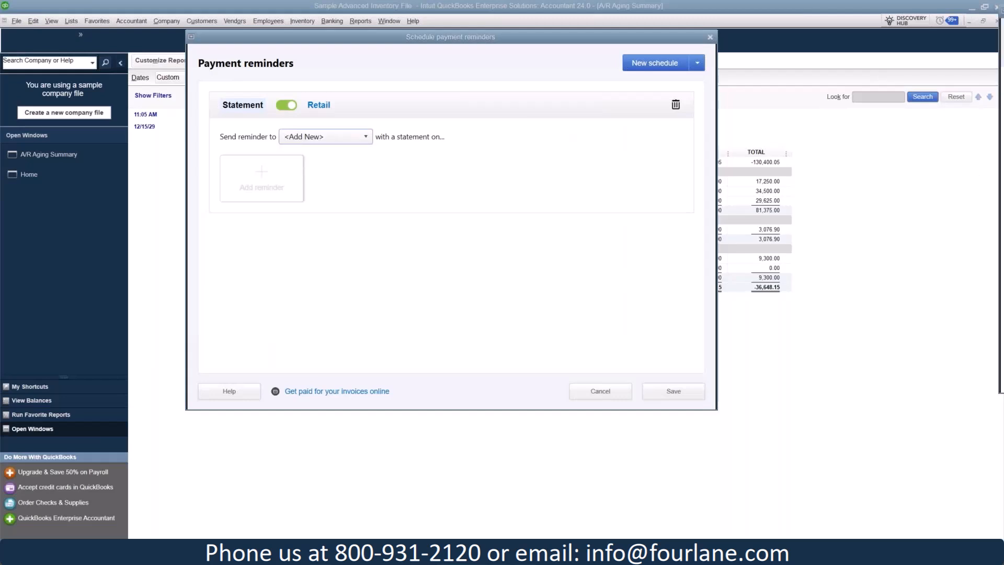
left_click_drag(684, 90, 517, 30)
type("Retail")
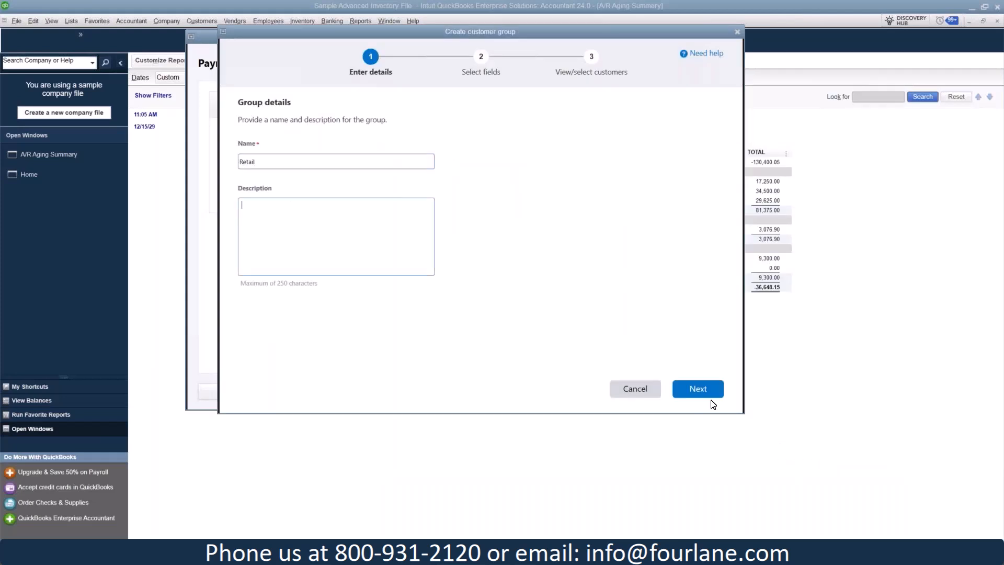
left_click(699, 389)
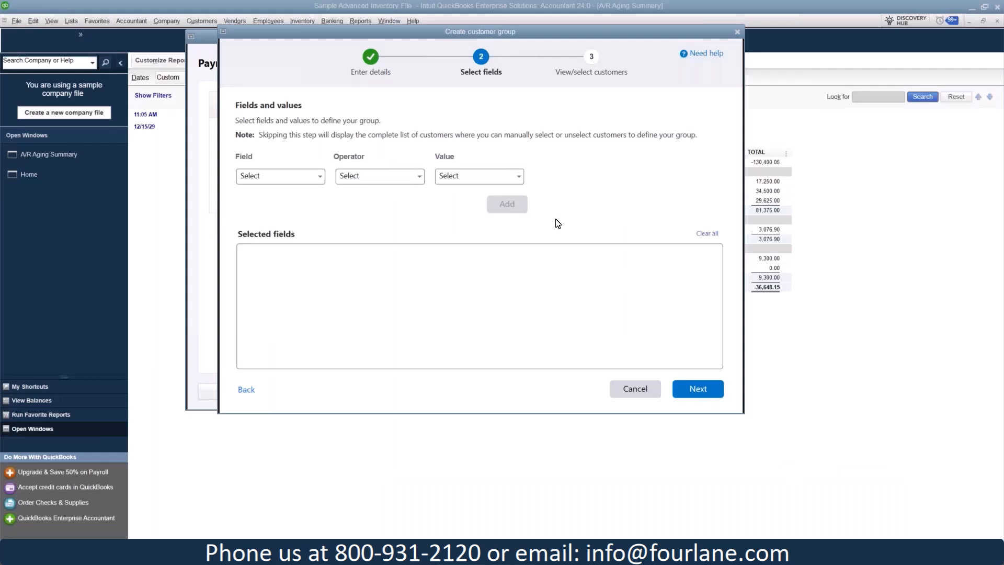
- Define the customer group with the condition Customer Type equals Retail and continue to its customer list
left_click(320, 178)
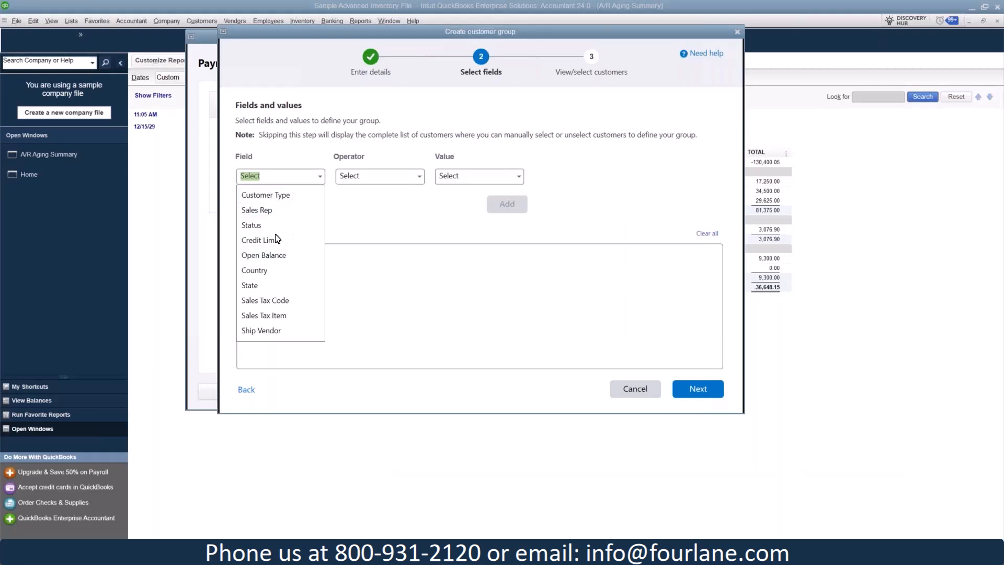
left_click(285, 196)
left_click(405, 177)
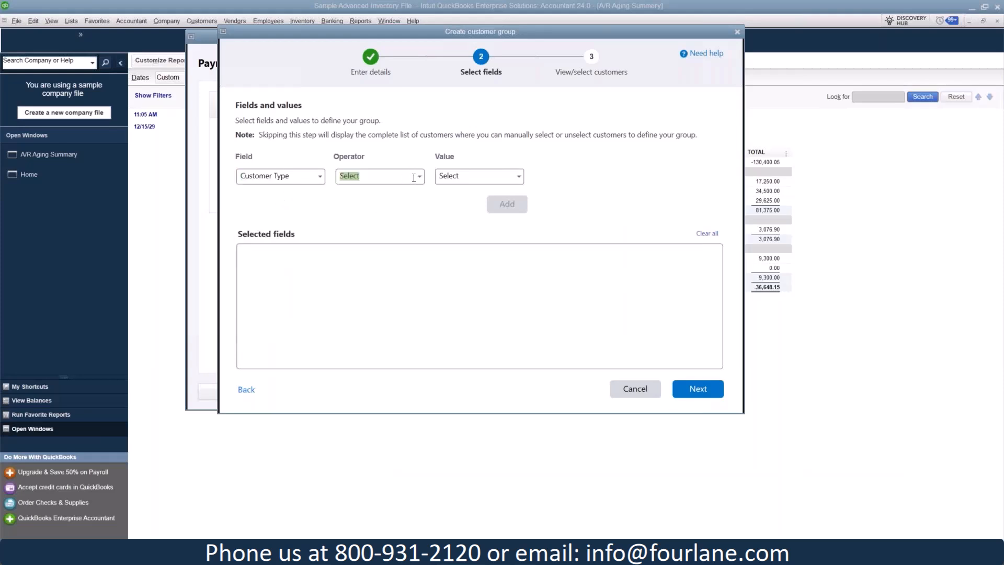
left_click(418, 178)
left_click(365, 196)
left_click(522, 178)
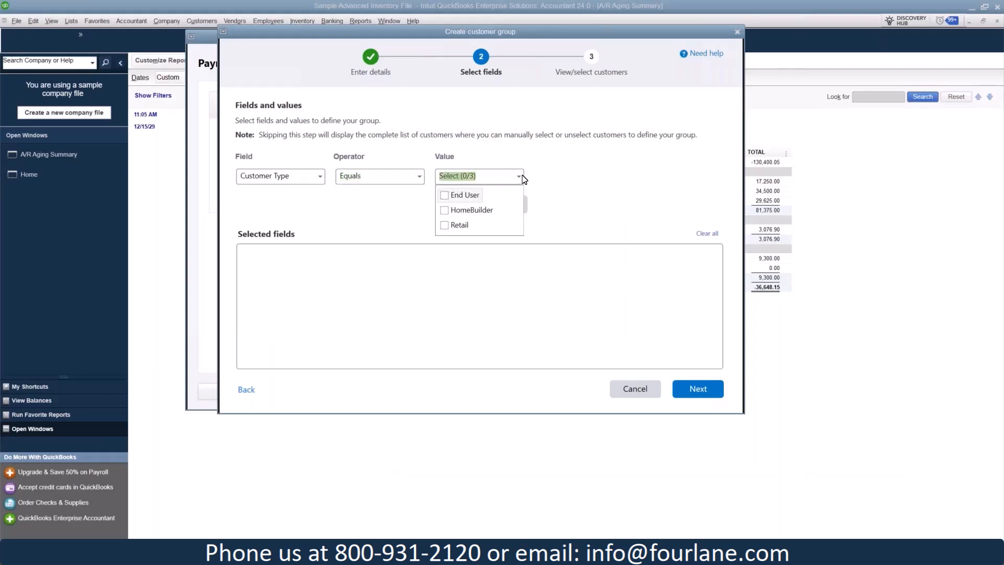
left_click(444, 225)
left_click(569, 253)
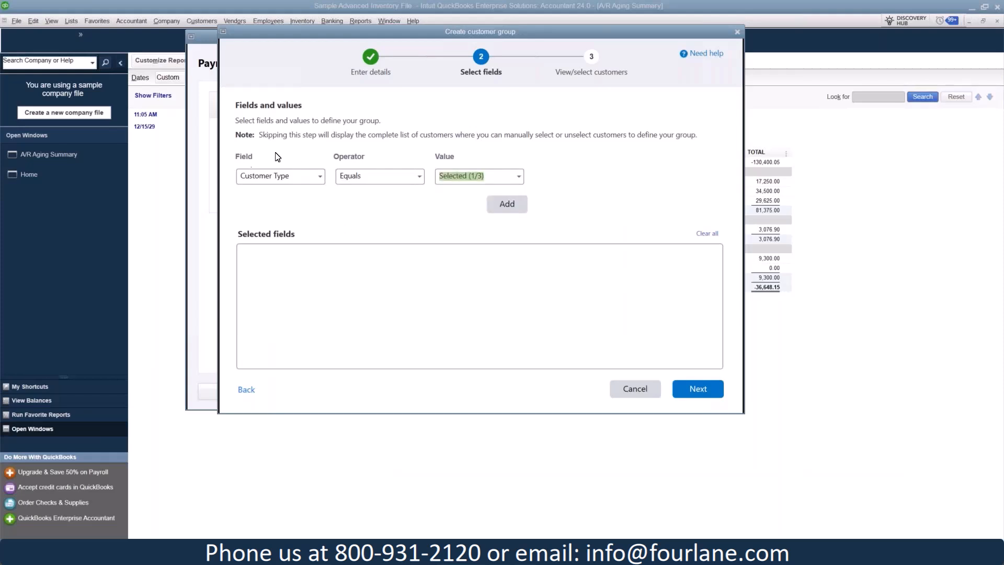
left_click(512, 207)
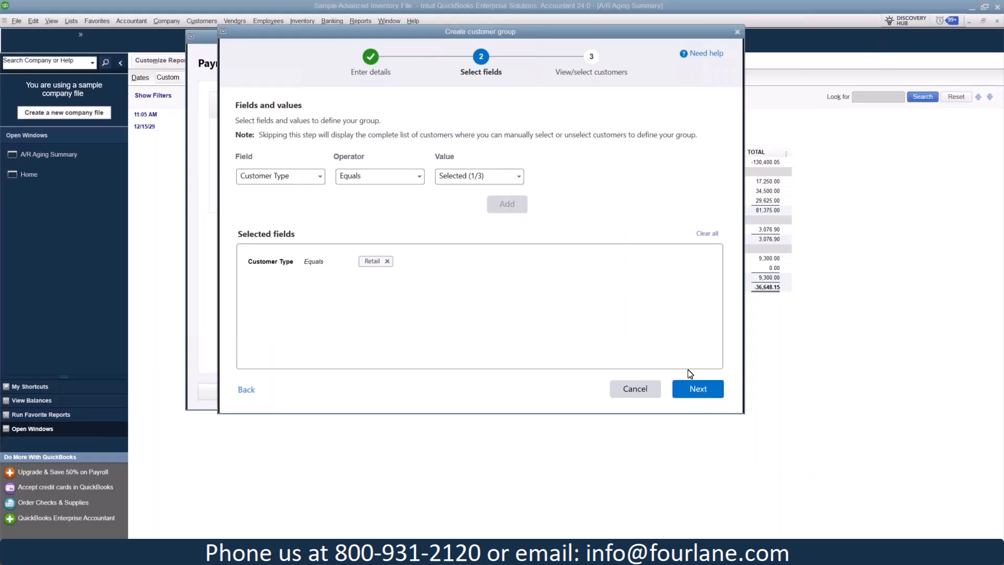
left_click(695, 388)
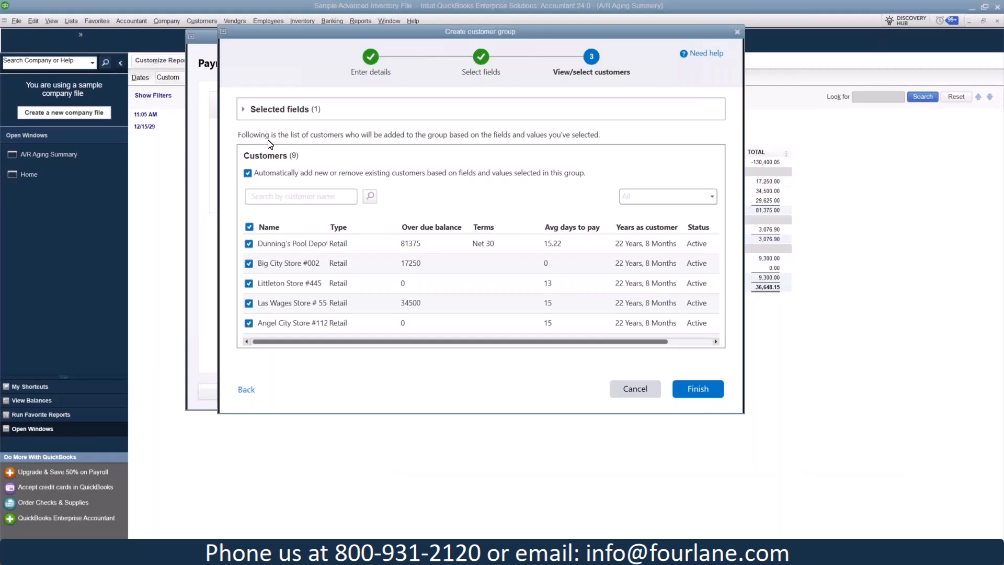
- Review the customers in the Retail group and finish creating it with all of them and automatic updating kept on
scroll(392, 264, "down", 2)
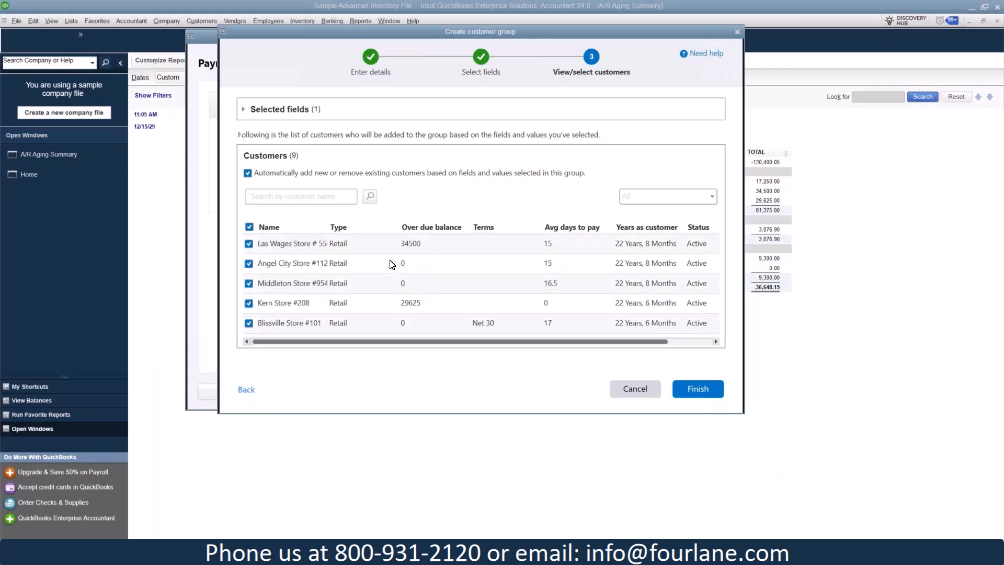
scroll(419, 295, "up", 2)
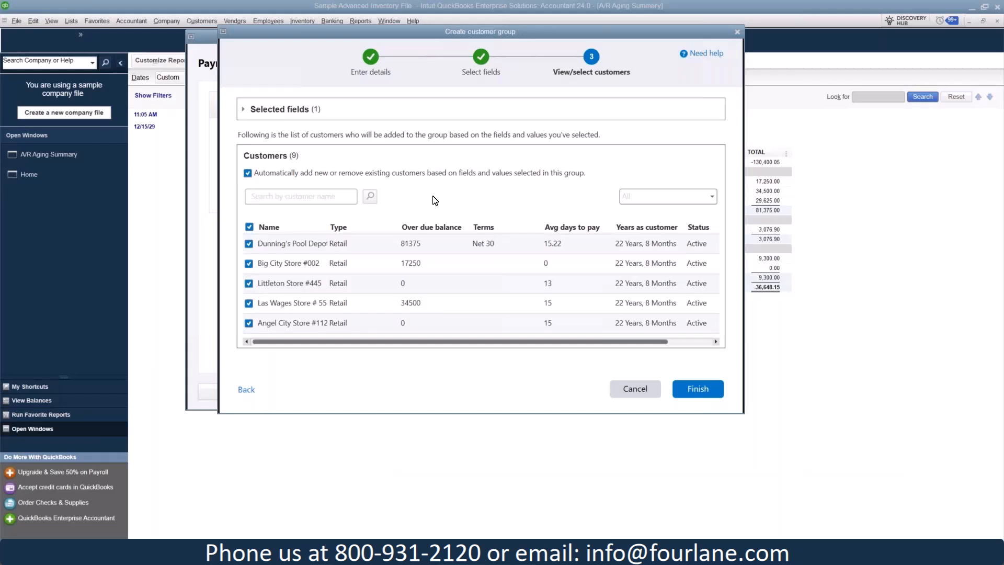
left_click(681, 389)
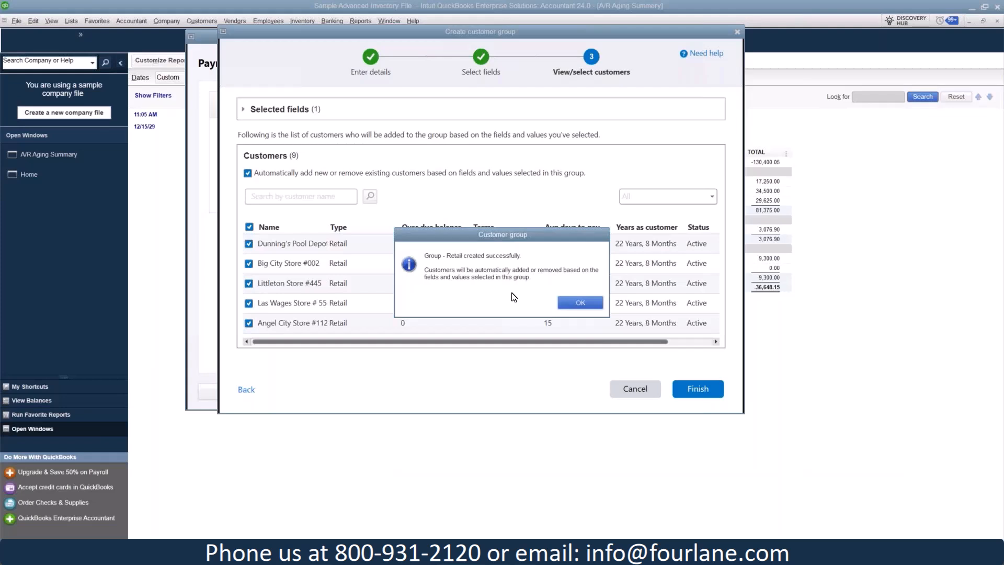
left_click(575, 303)
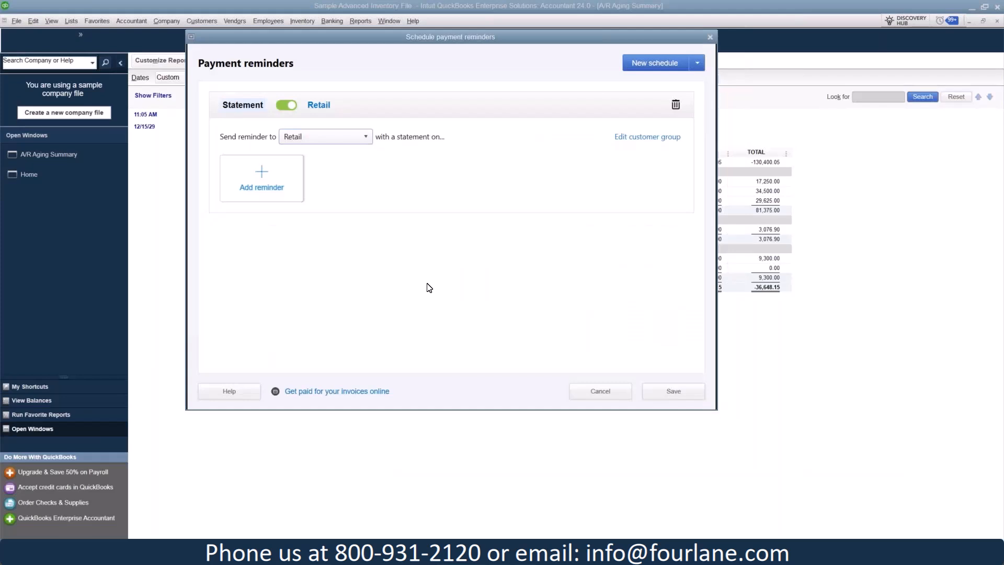
- Start a reminder for the Retail group that recurs every month, with the previous month as statement period
left_click(262, 190)
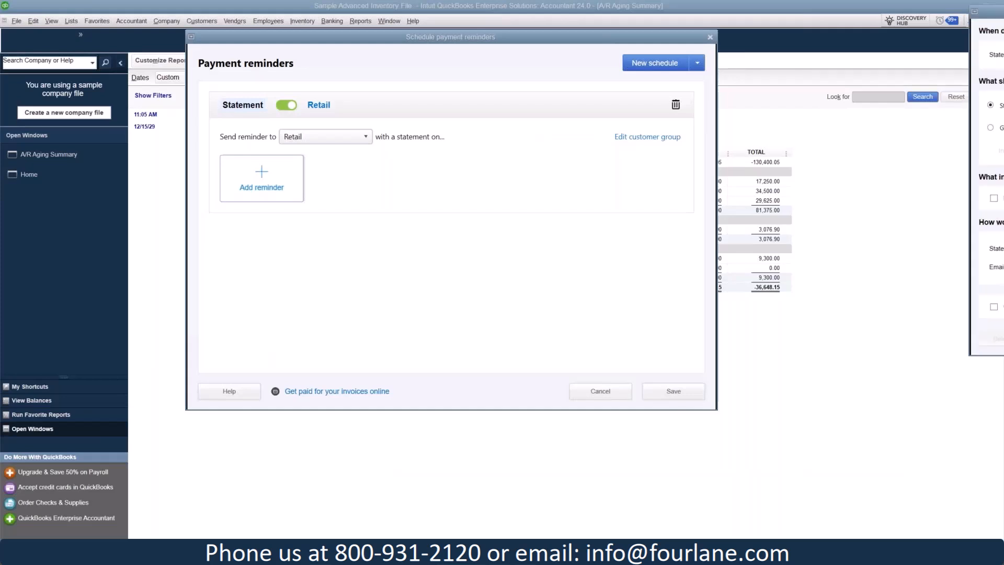
left_click(497, 100)
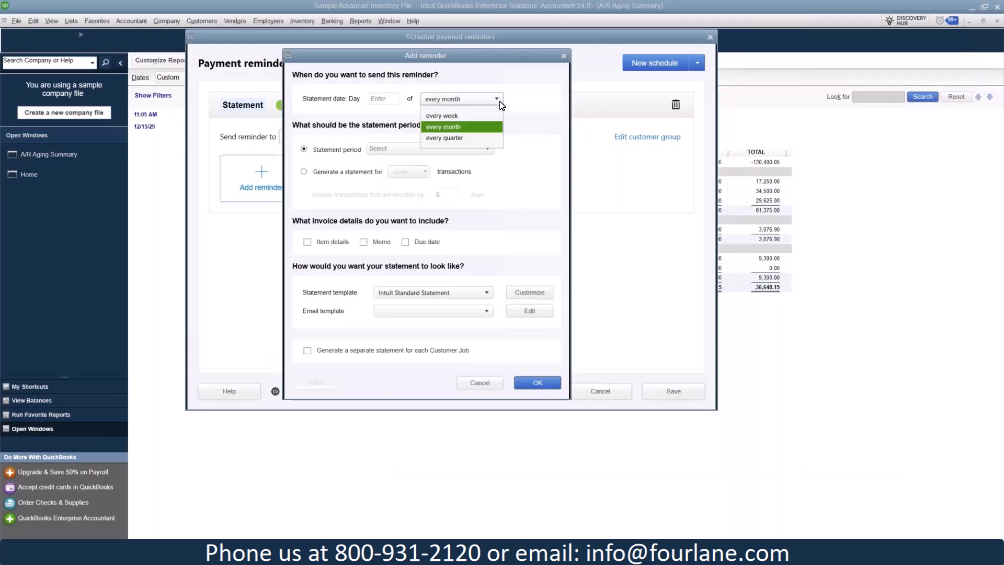
left_click(480, 127)
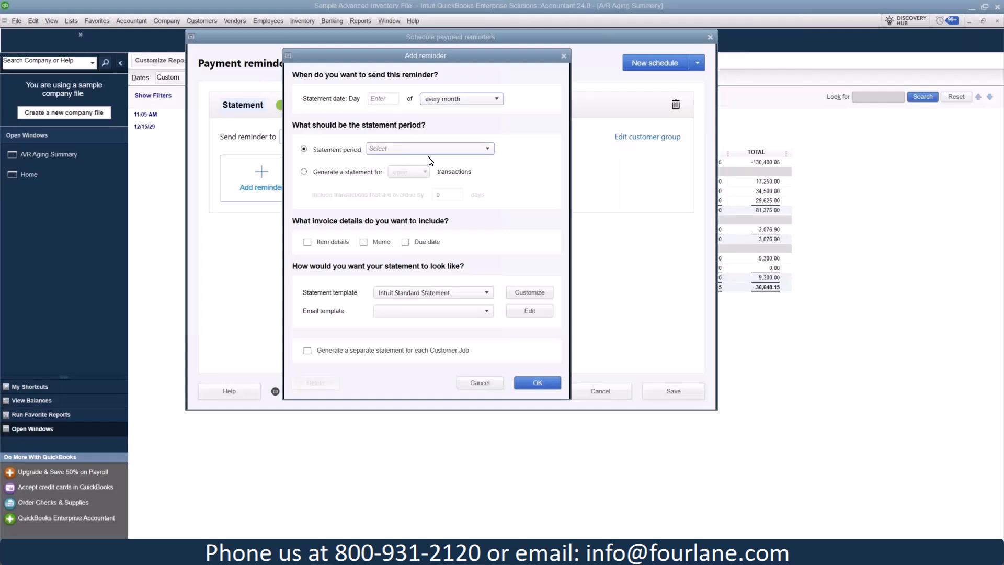
left_click(481, 149)
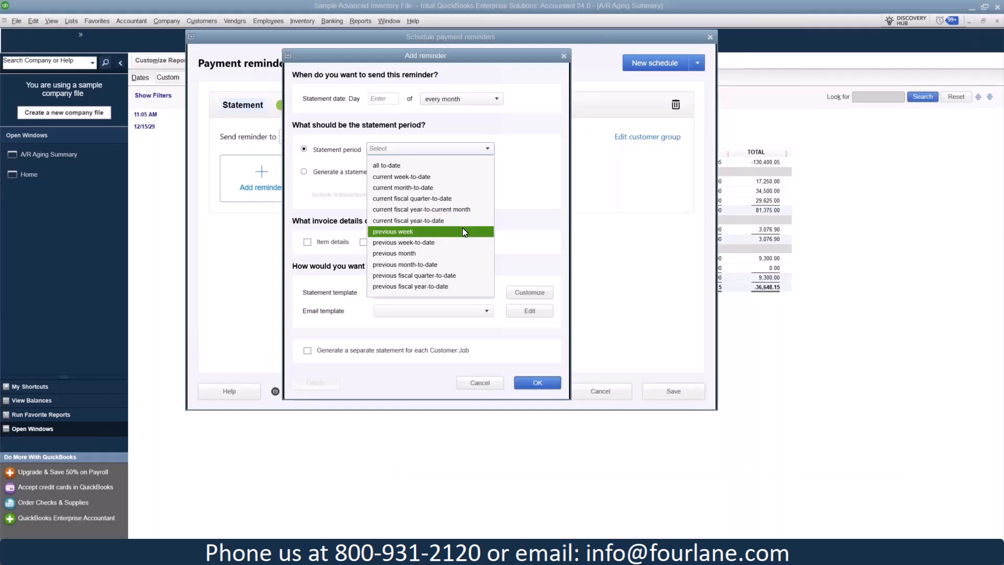
left_click(448, 254)
- Switch the reminder's statement to overdue transactions and include those overdue by 5 days
left_click(304, 172)
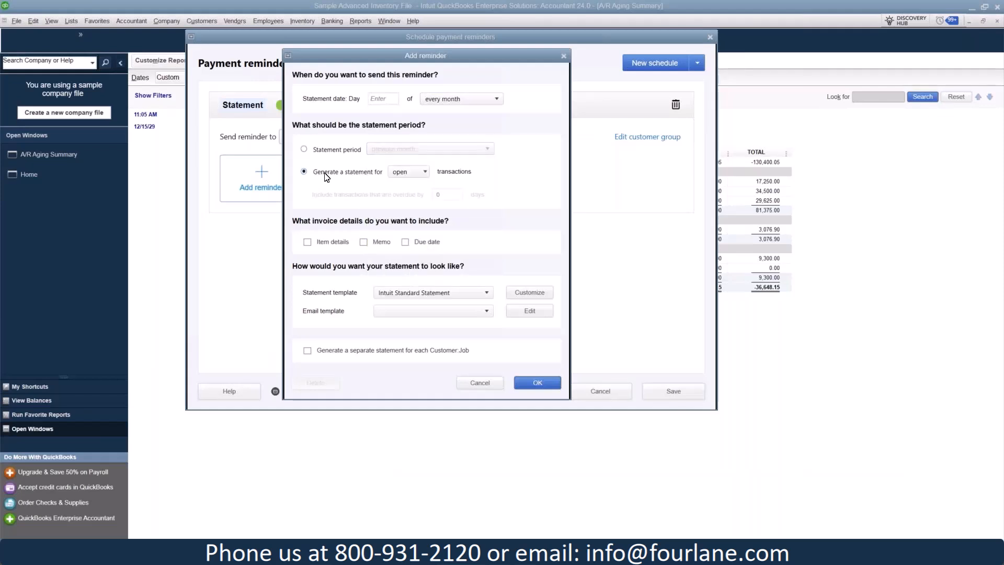
left_click(427, 173)
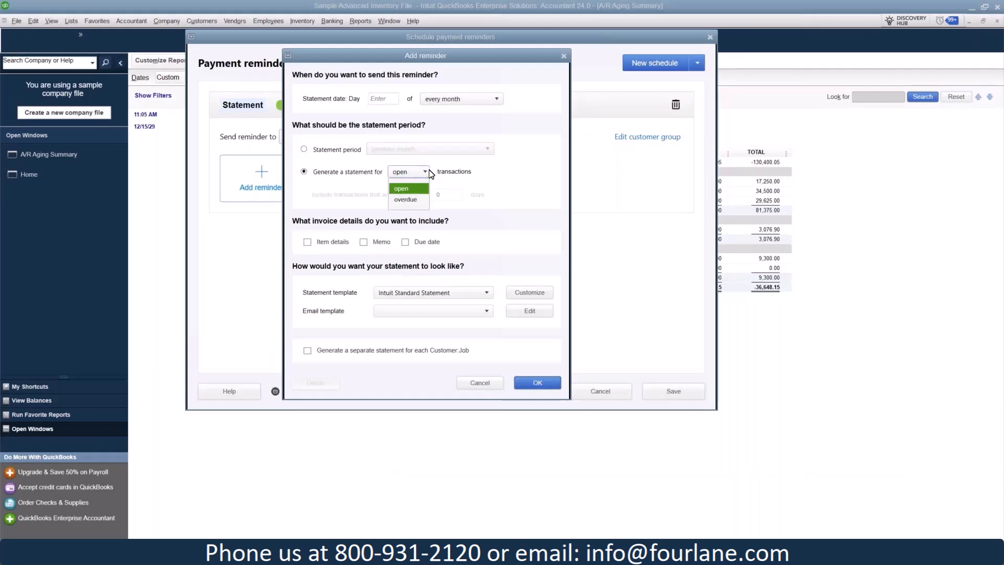
left_click(414, 202)
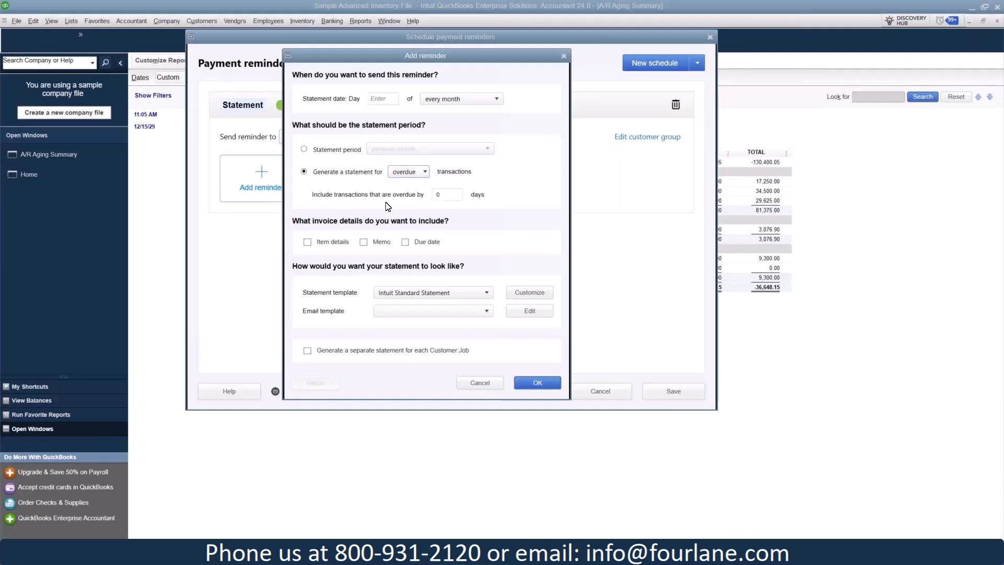
key("Tab")
type("5")
key("Tab")
- Include item details and due date on the reminder's statement and try to add the reminder
left_click(308, 243)
left_click(407, 243)
left_click(537, 383)
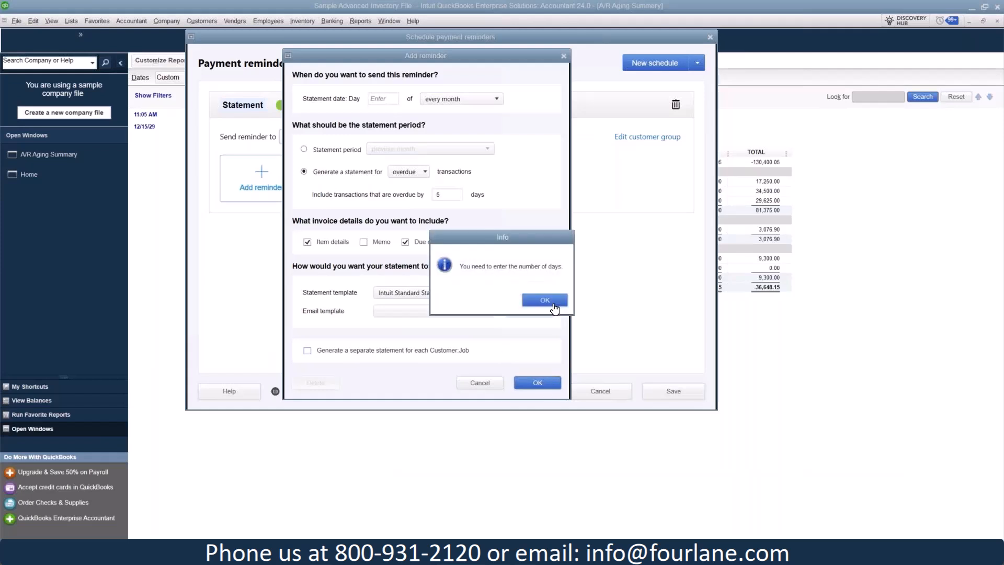
left_click(549, 301)
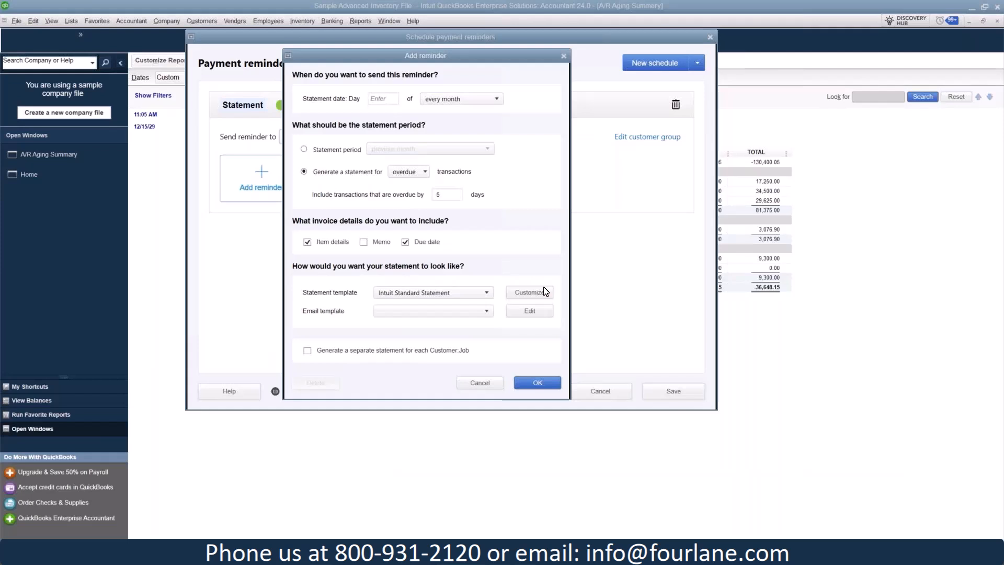
- Set the statement date to day 1 of every month and try again to add the reminder
left_click(387, 103)
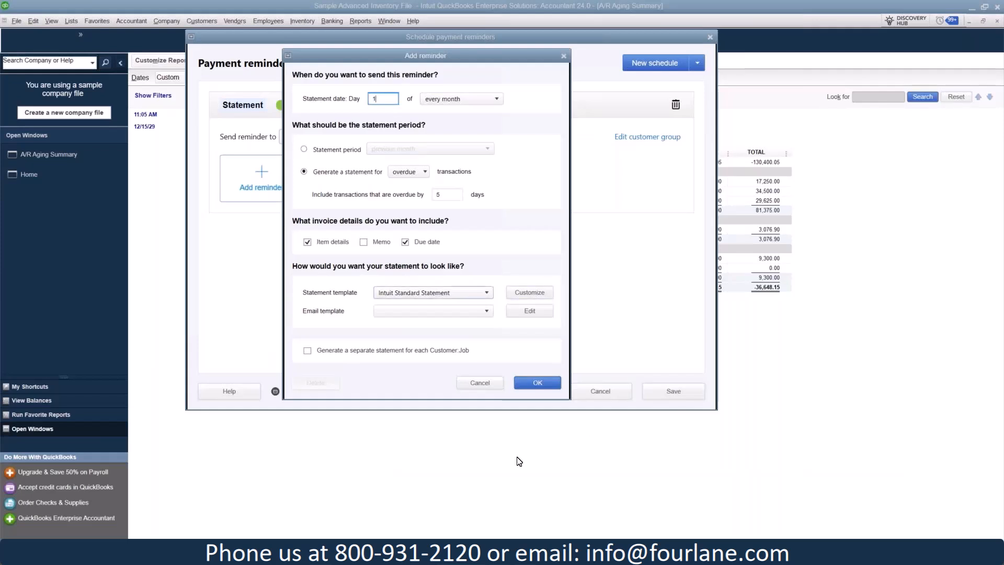
left_click(529, 382)
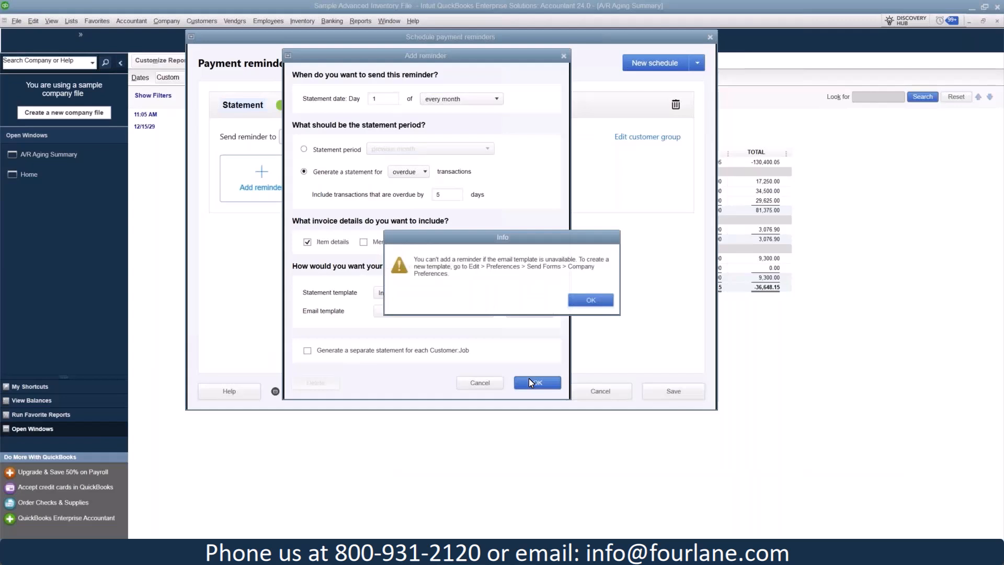
left_click(592, 300)
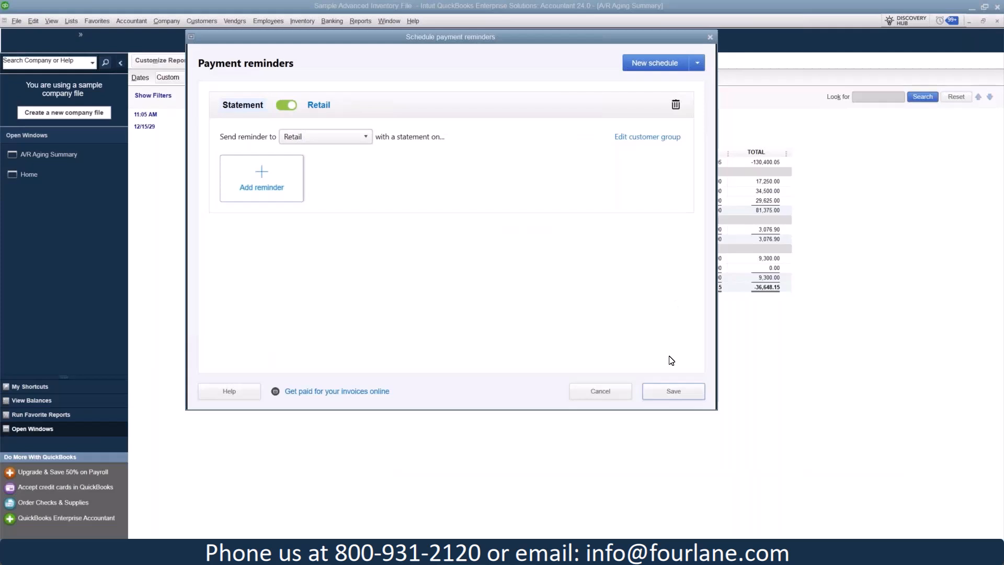
- Leave the payment reminder scheduling and discard the unsaved Retail schedule
left_click(715, 38)
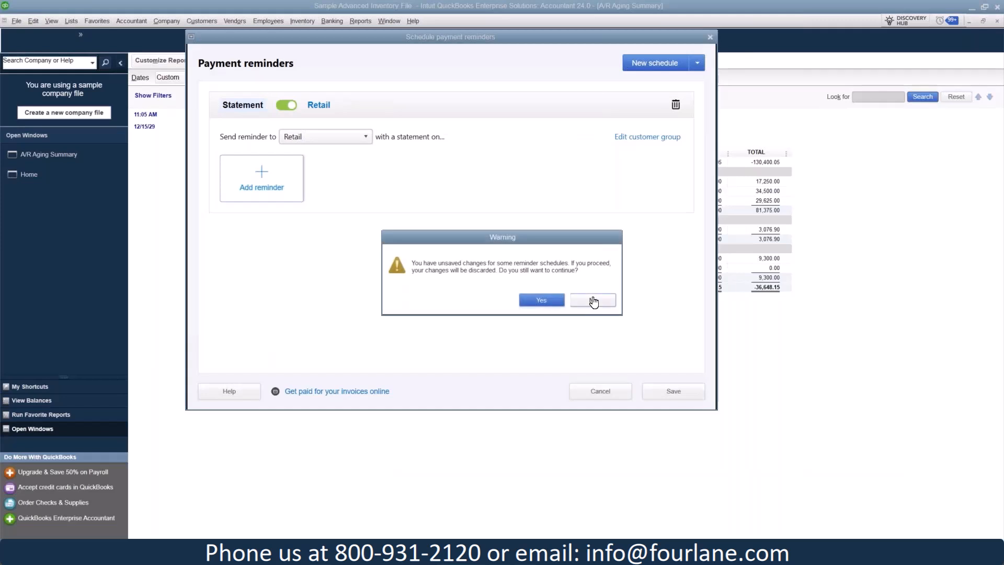
left_click(593, 301)
left_click(590, 398)
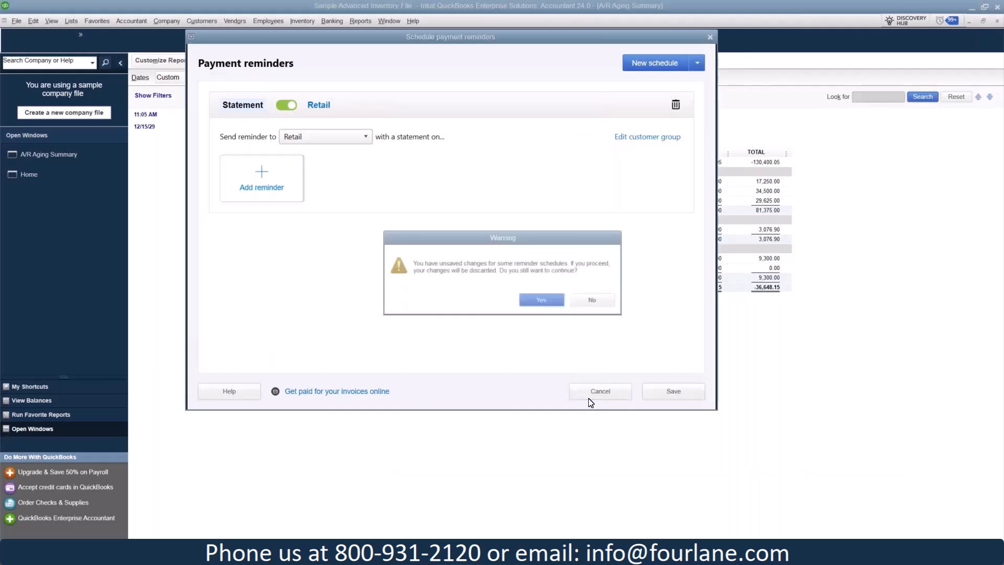
left_click(543, 300)
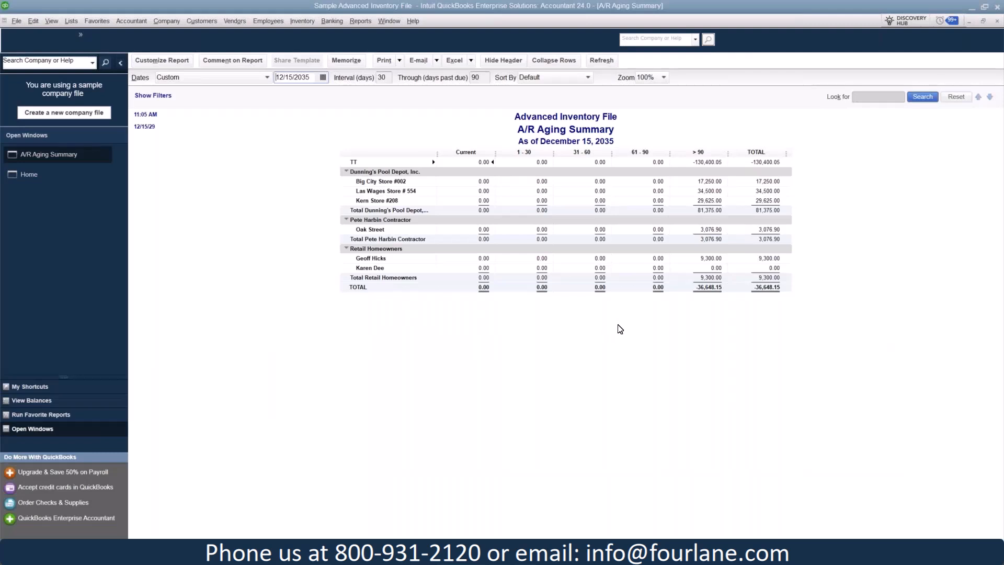
- Review the company preferences for finance charges, including the finance charge account choices, and leave them without saving
left_click(32, 22)
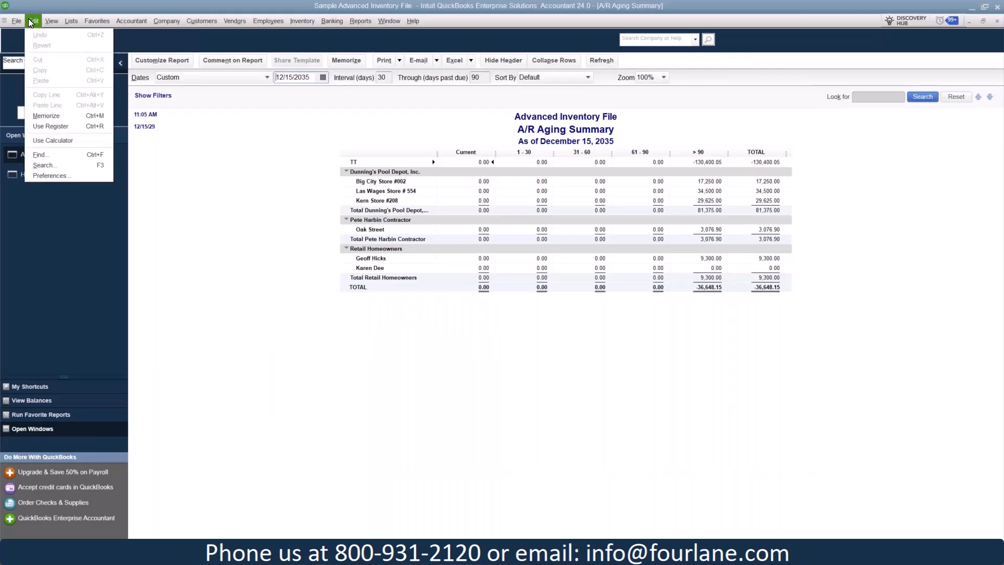
left_click(55, 144)
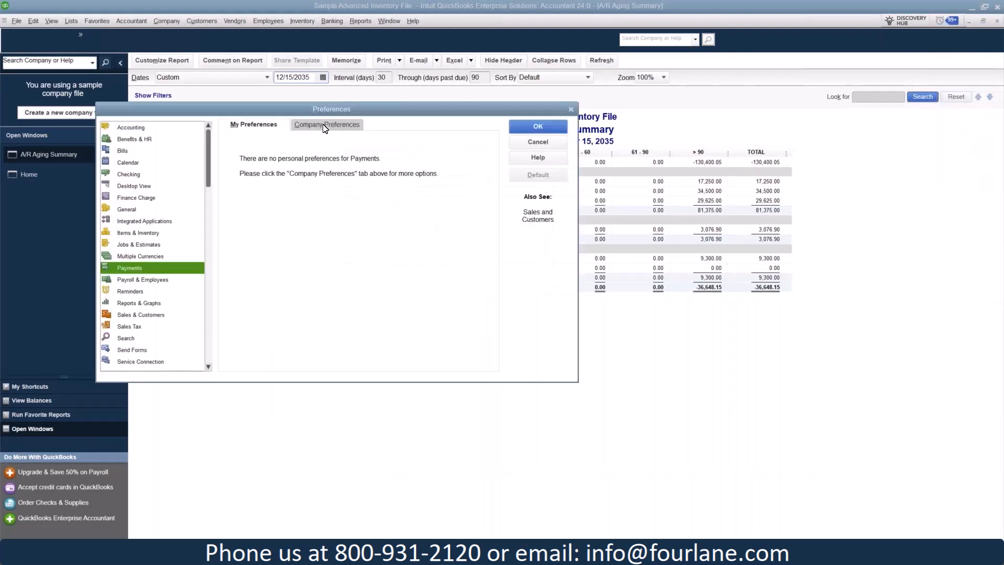
left_click(325, 126)
left_click(131, 199)
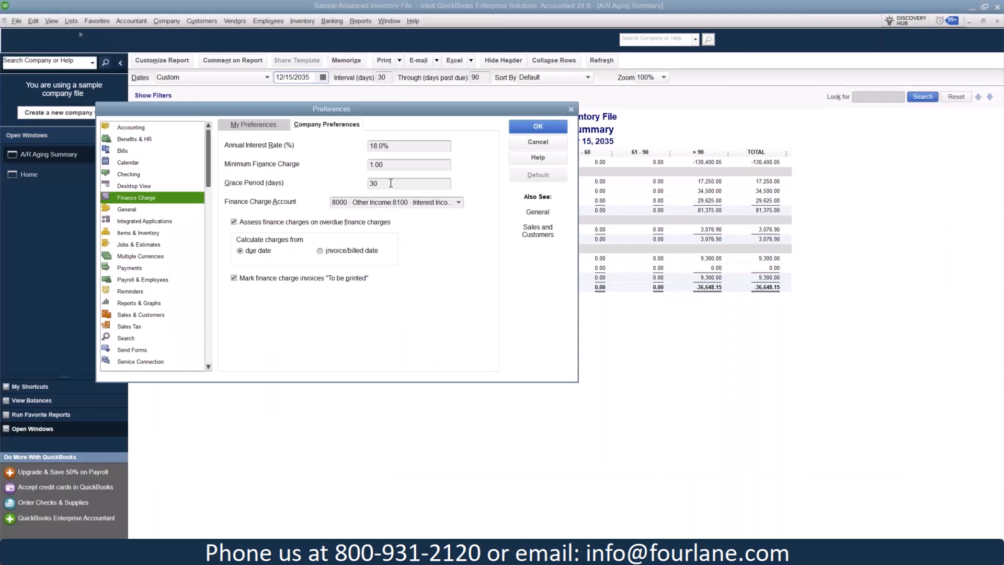
left_click(458, 203)
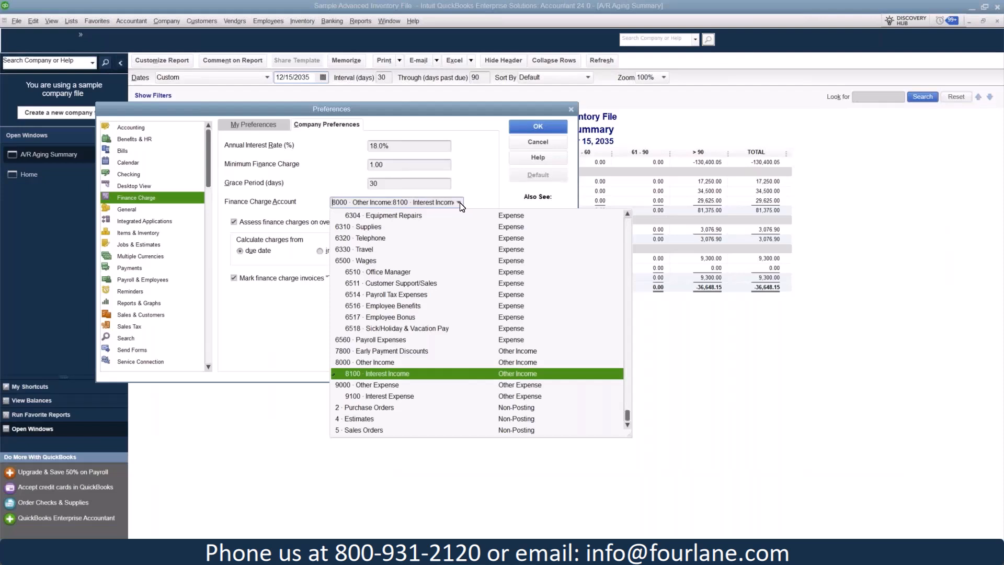
left_click(270, 325)
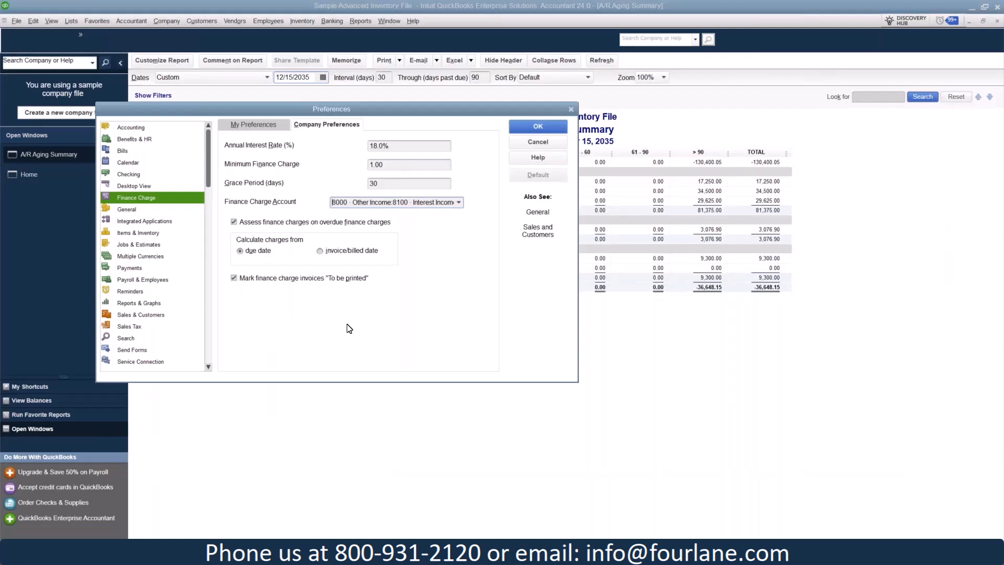
left_click(543, 145)
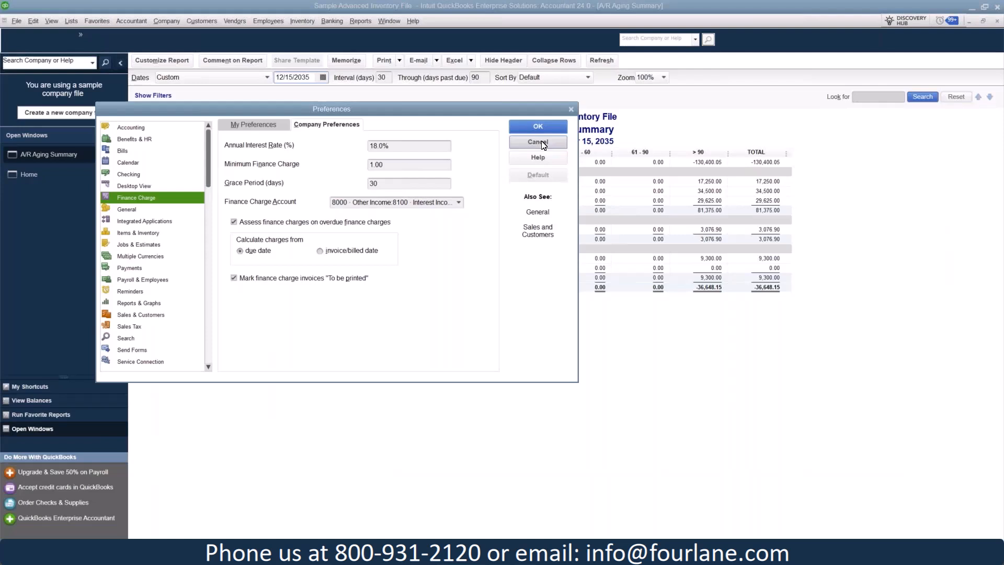
left_click(543, 145)
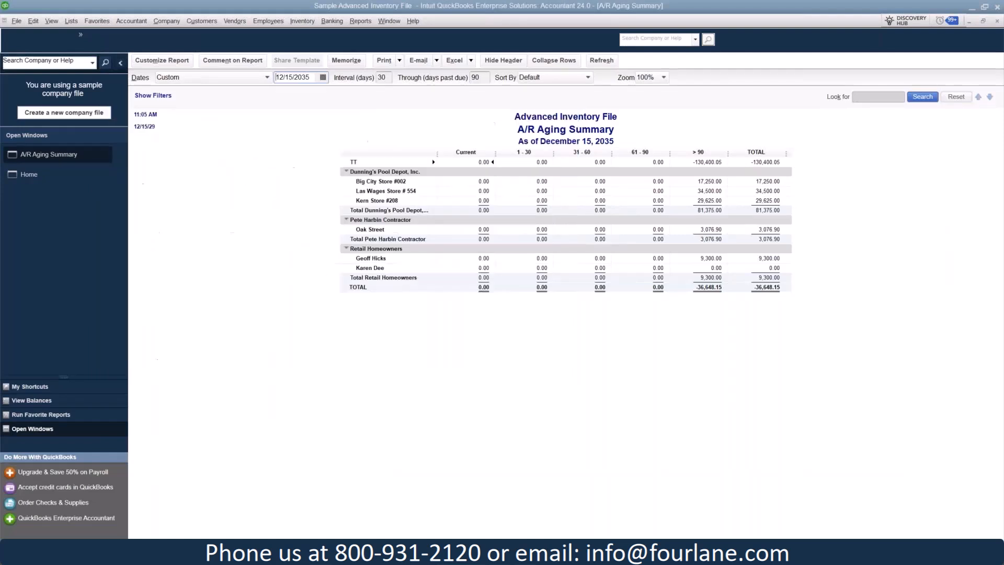
- Start assessing customer finance charges and set the assessment date to 12/15/2035
left_click(205, 20)
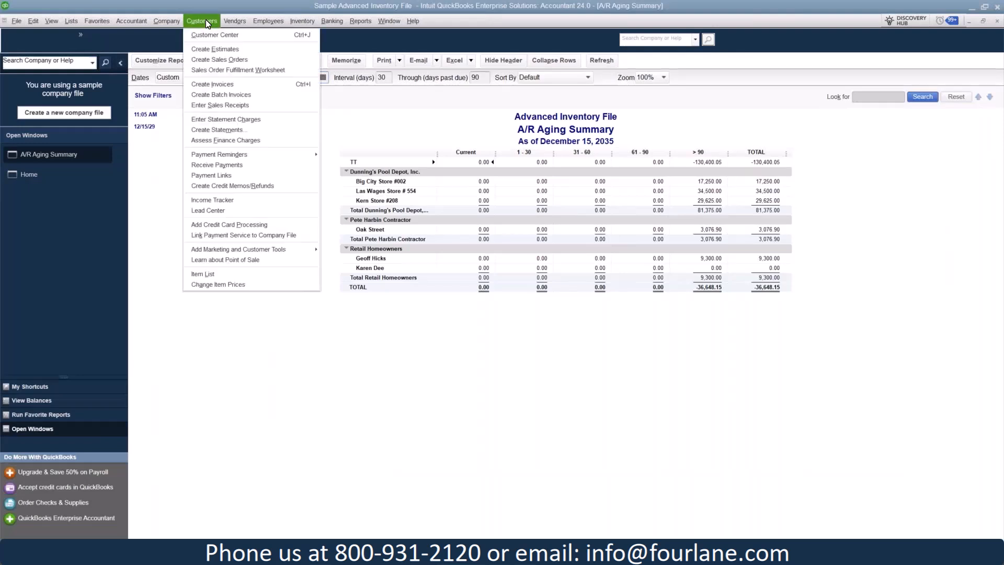
left_click(244, 141)
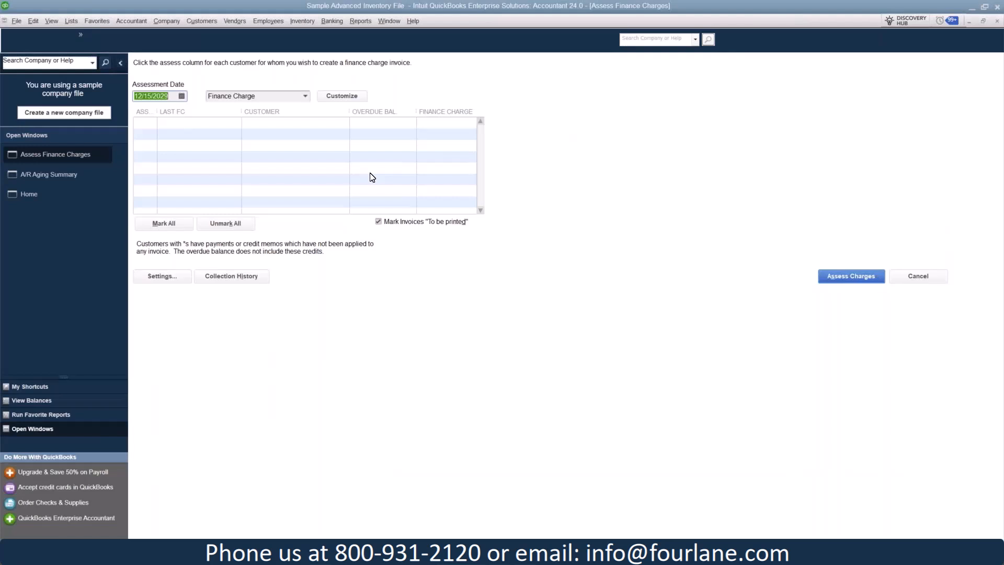
left_click(172, 94)
key("BackSpace")
key("BackSpace")
type("35")
left_click(209, 123)
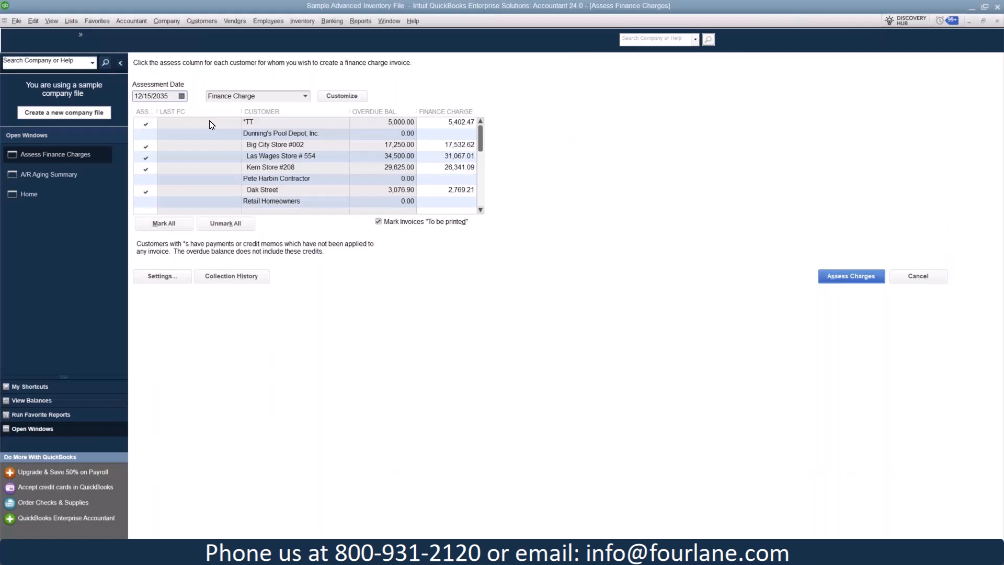
key("Tab")
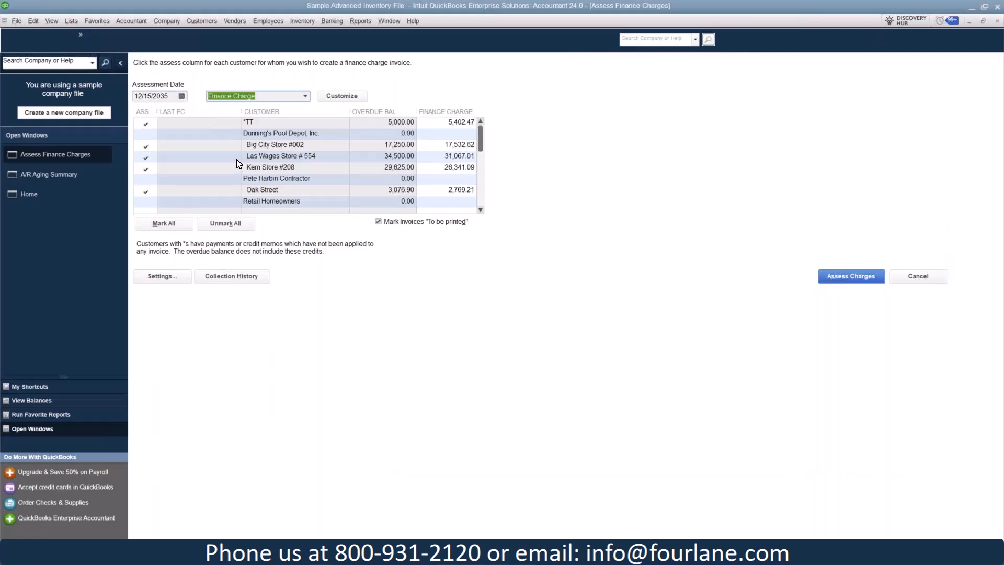
- Select Finance Charge as the template for the finance charge invoices
left_click(306, 97)
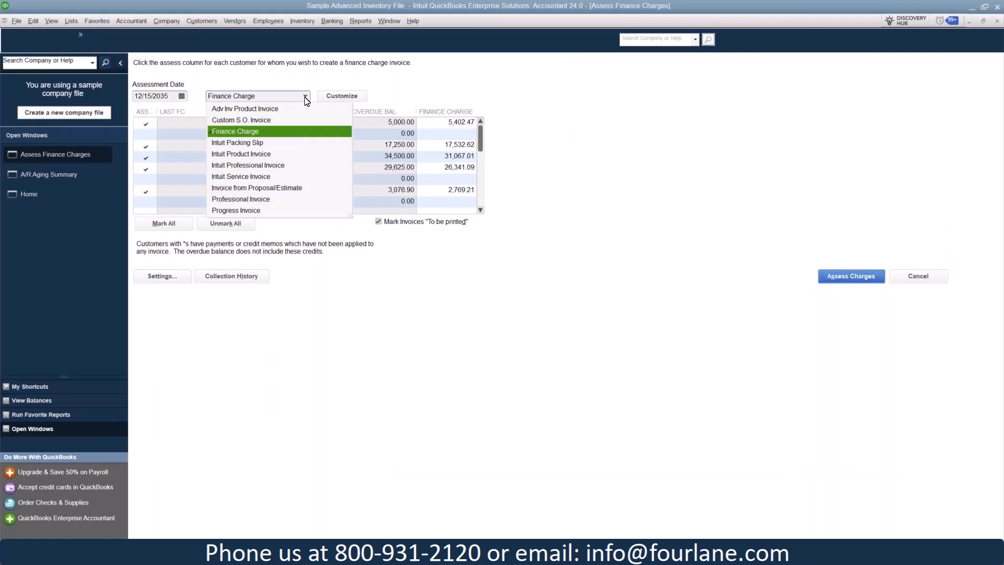
left_click(253, 132)
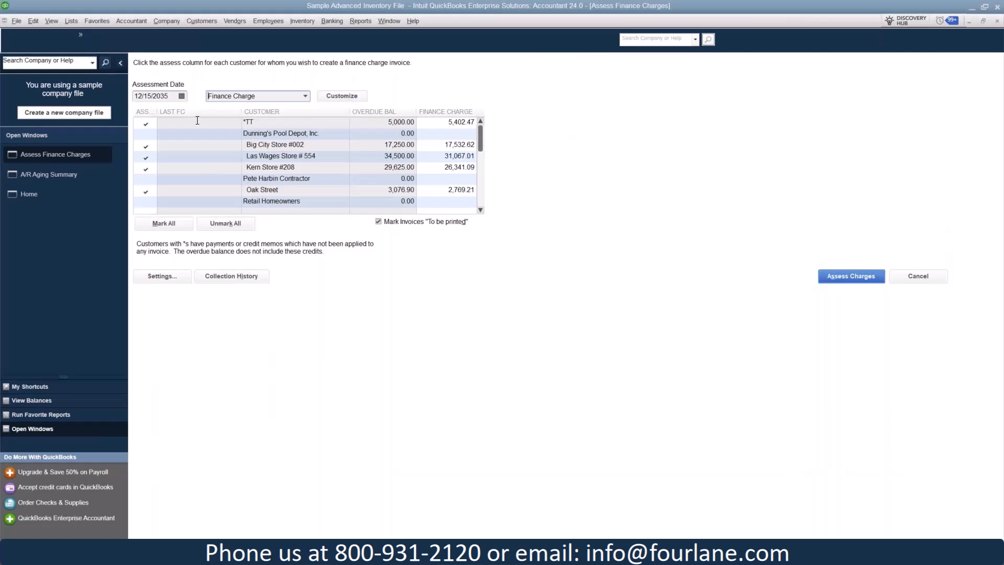
left_click(72, 21)
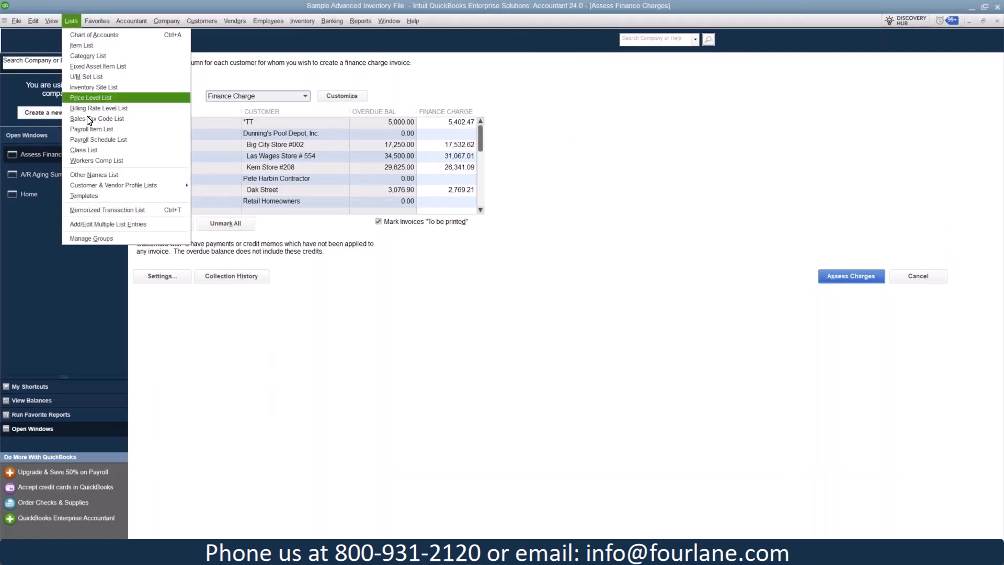
left_click(319, 134)
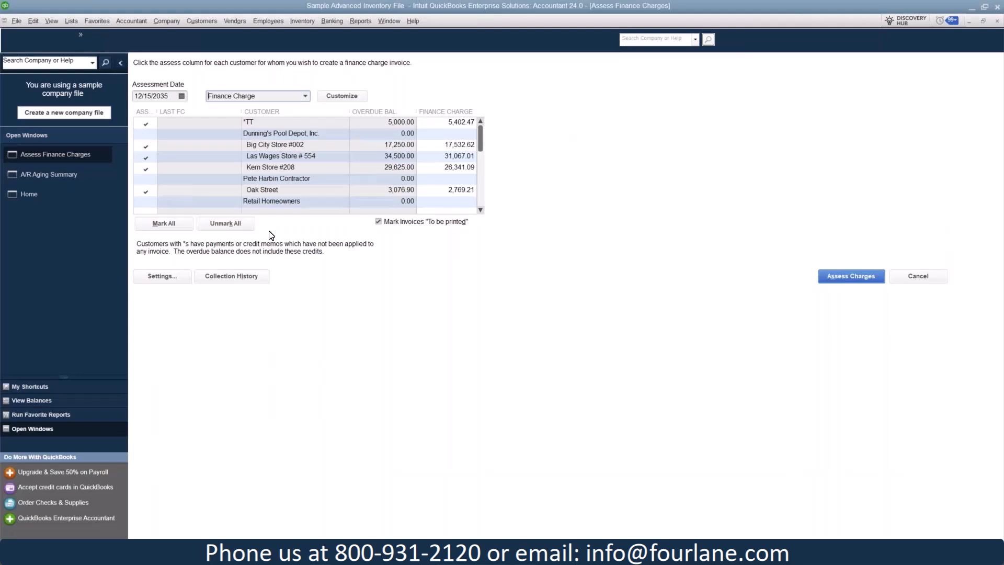
- View the collection history for Big City Store #002 from the finance charge list and close the report
left_click(242, 279)
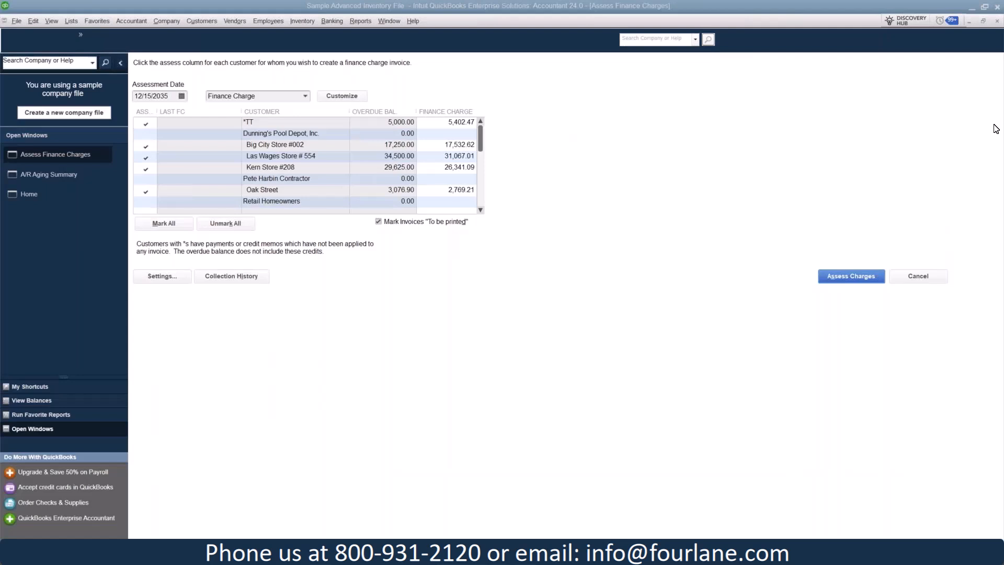
left_click(275, 135)
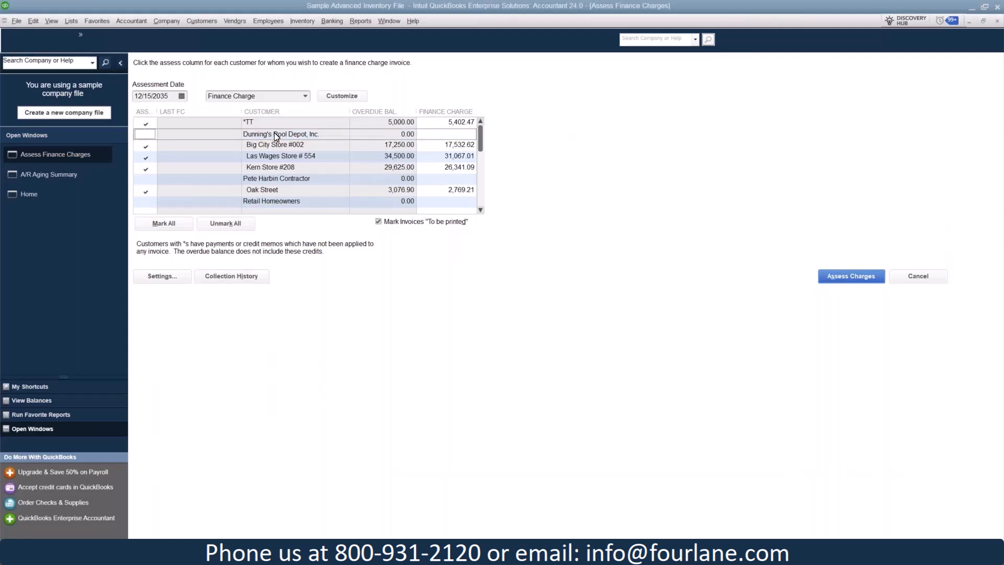
left_click(274, 146)
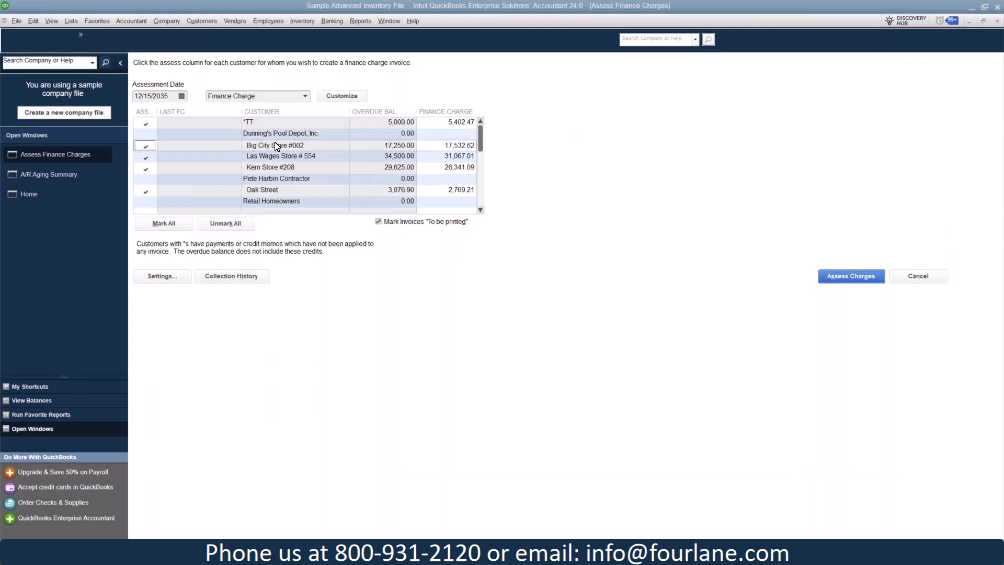
left_click(248, 284)
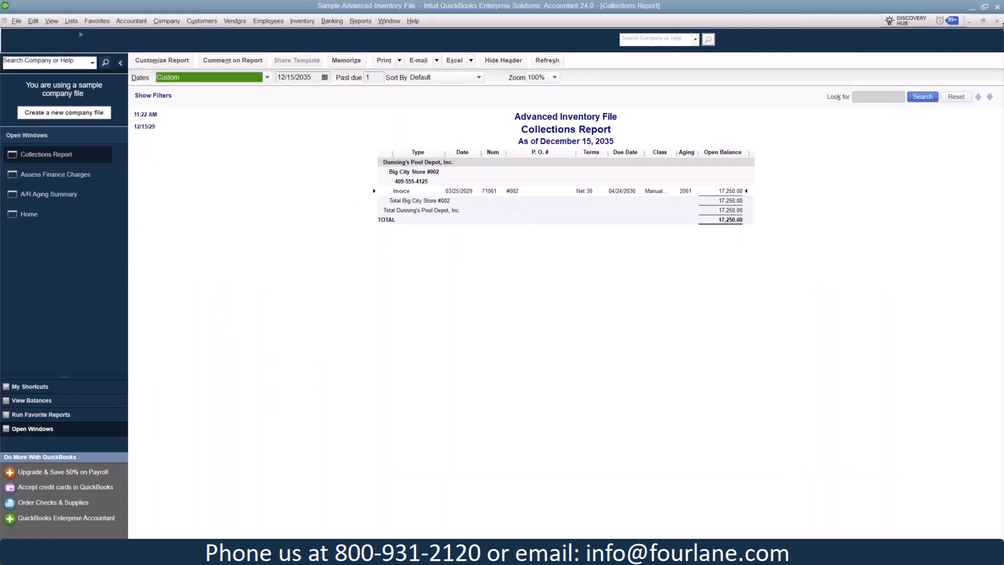
left_click(998, 22)
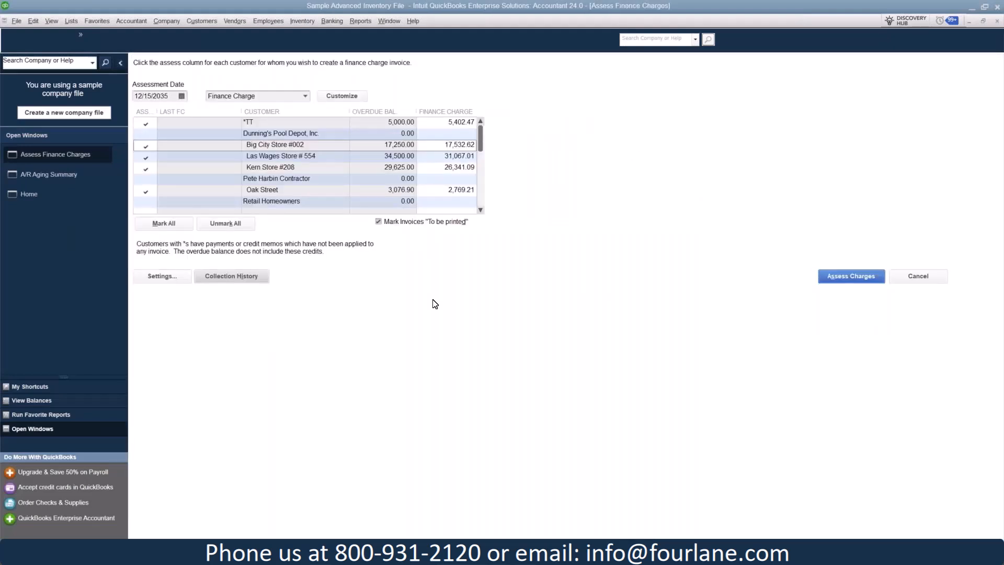
- View the collection history for customer TT and close the report
left_click(336, 126)
left_click(243, 278)
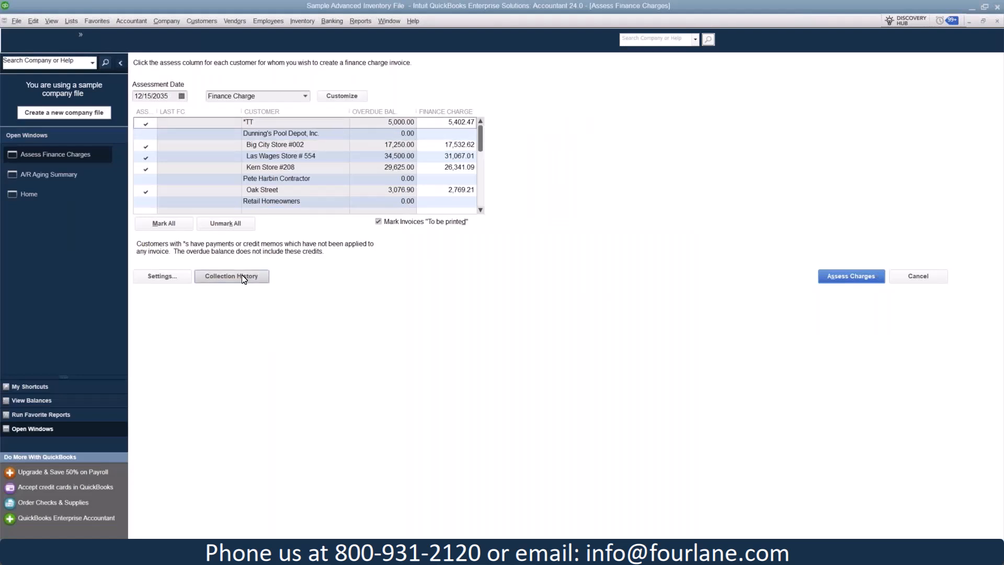
left_click(250, 283)
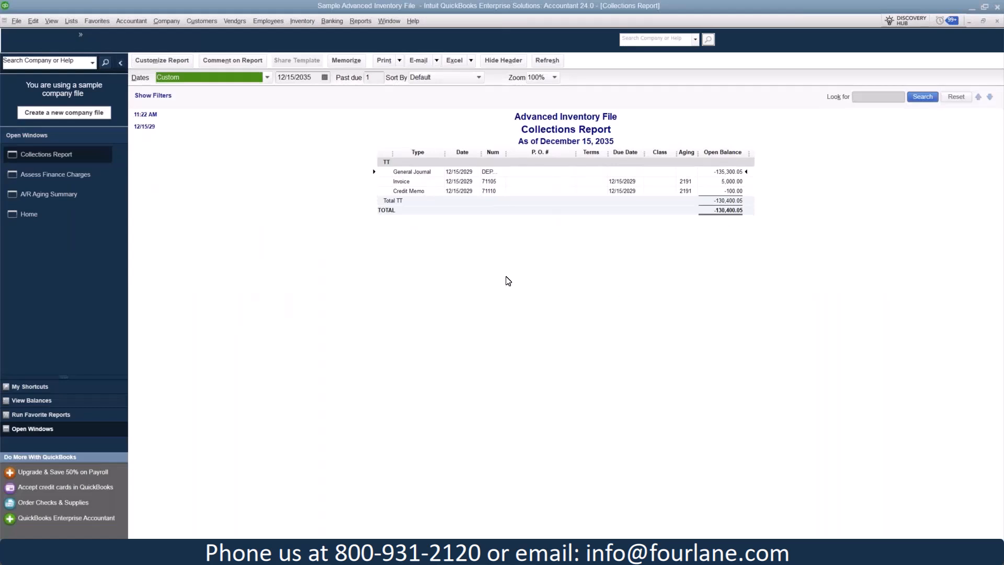
left_click(997, 22)
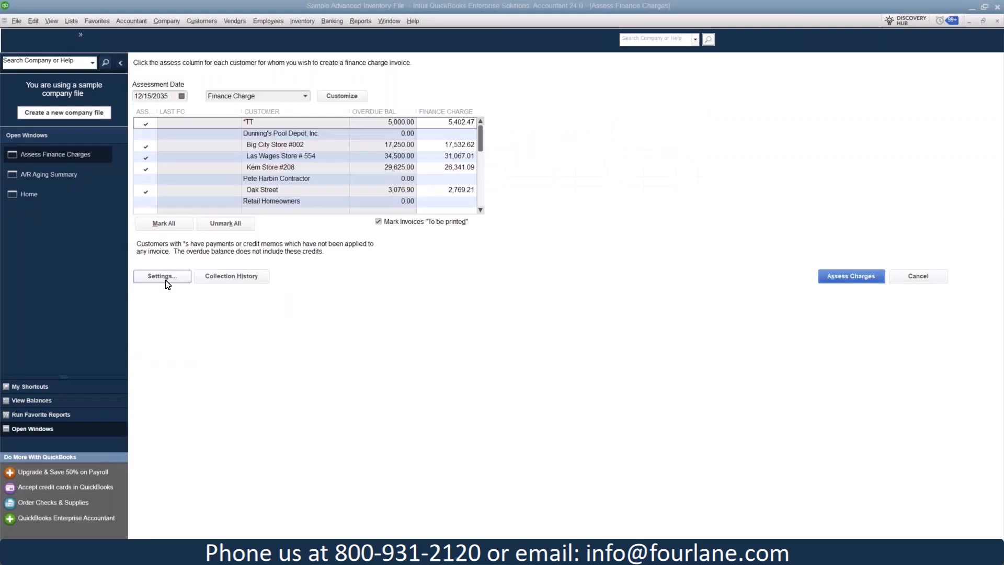
- Check the finance charge settings from the assessment window and cancel out of them
left_click(166, 281)
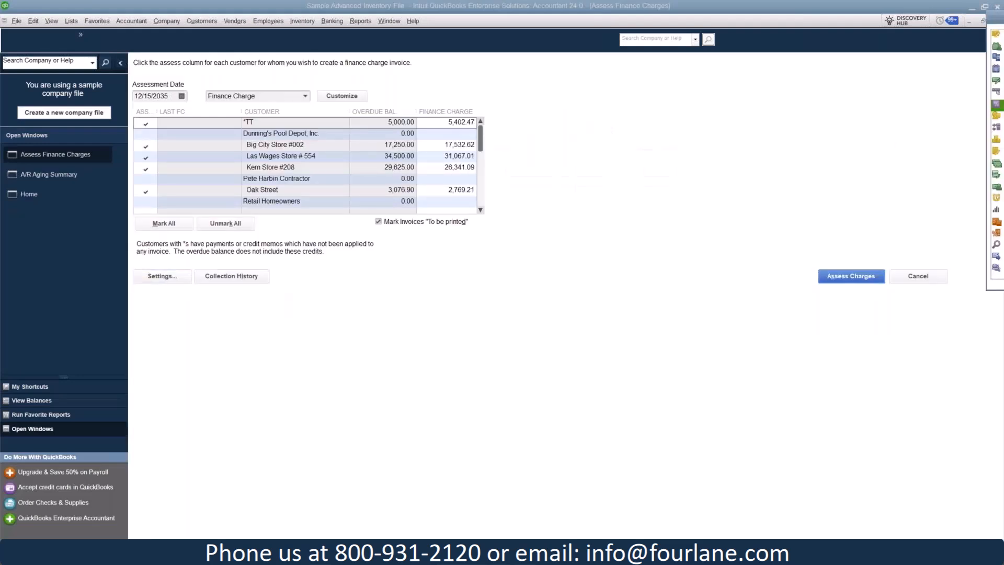
left_click_drag(1003, 19, 833, 75)
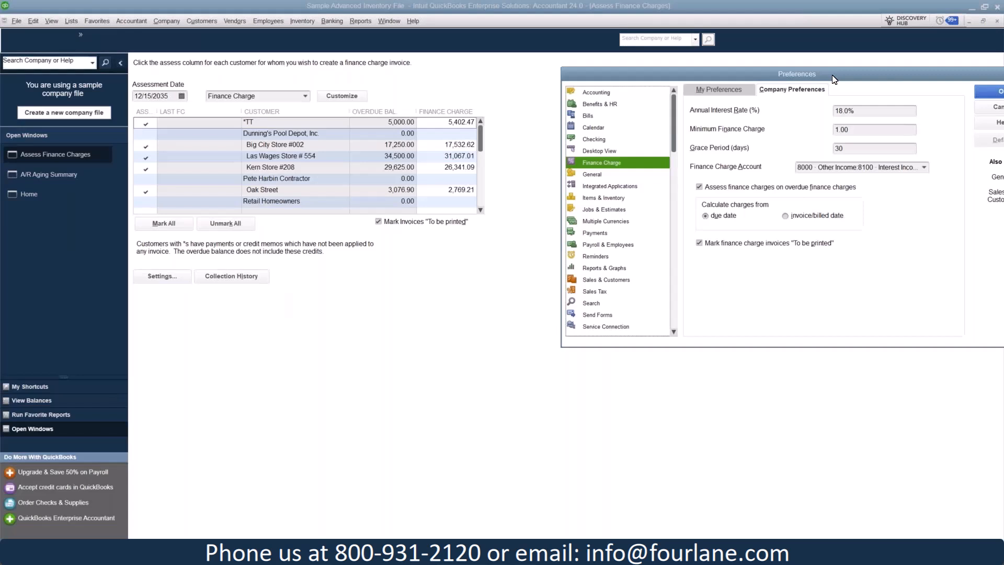
left_click_drag(835, 79, 538, 92)
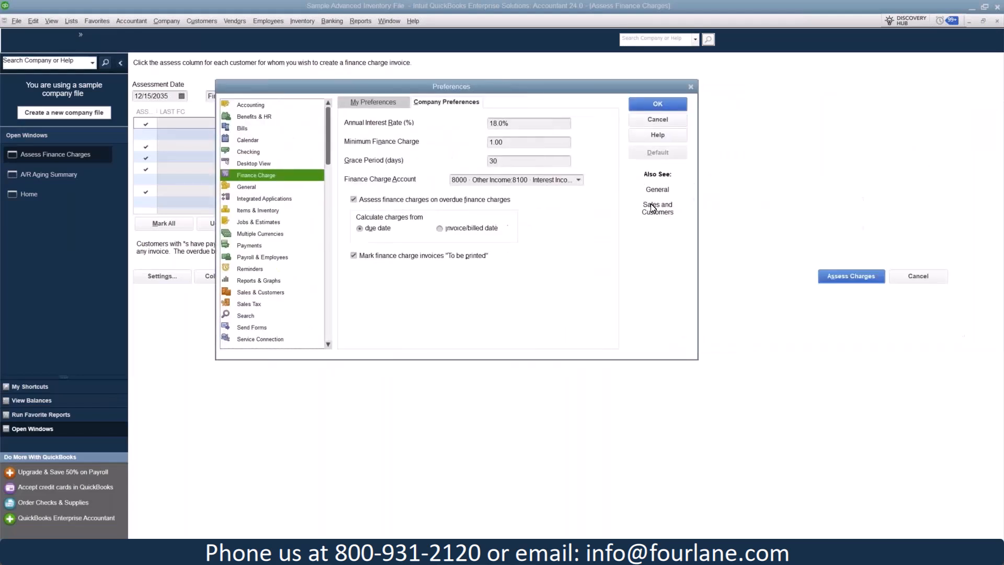
left_click(668, 124)
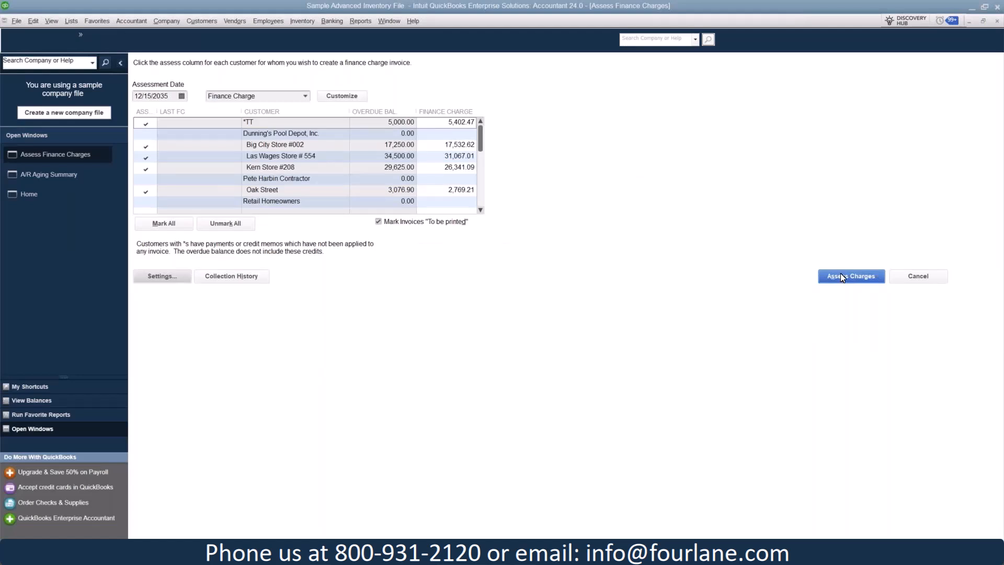
- Turn off marking the invoices to be printed and assess the finance charges, accepting the future transaction date
left_click(378, 221)
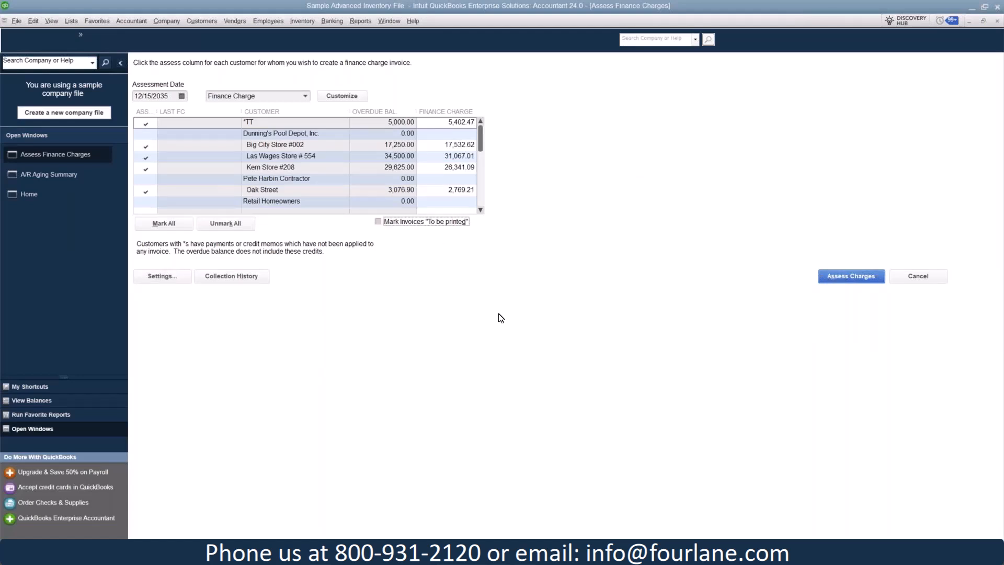
left_click(854, 276)
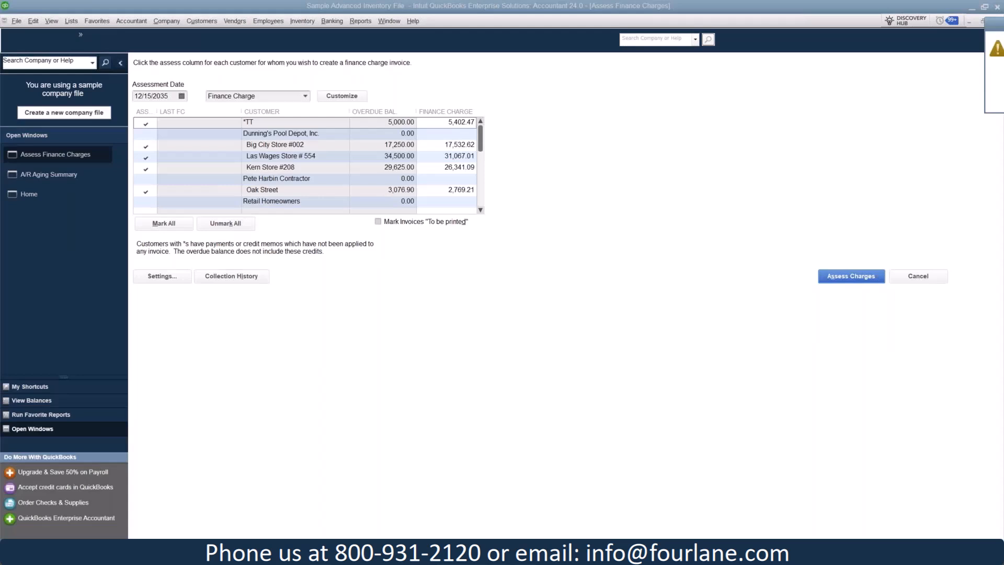
left_click_drag(1000, 32, 531, 137)
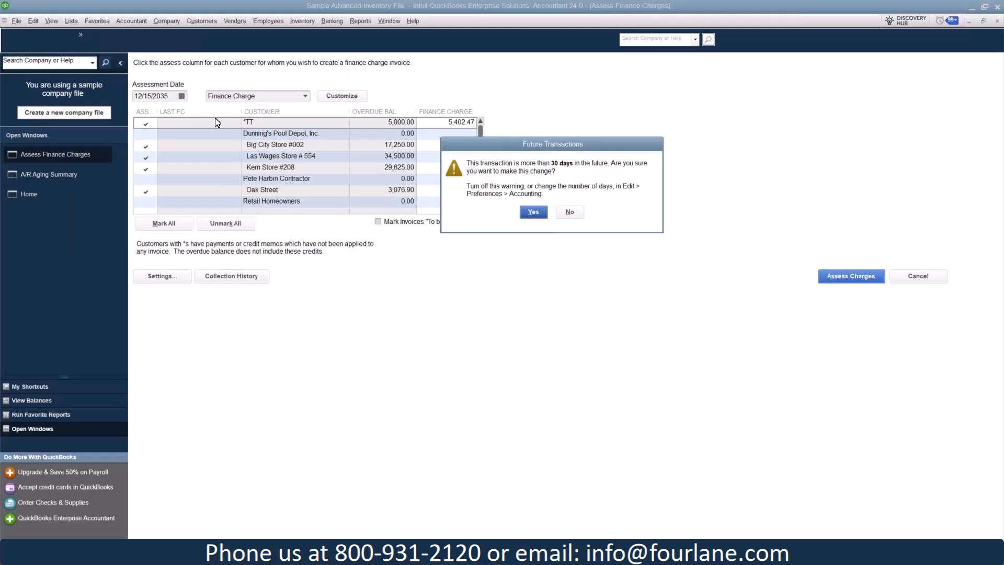
left_click(539, 216)
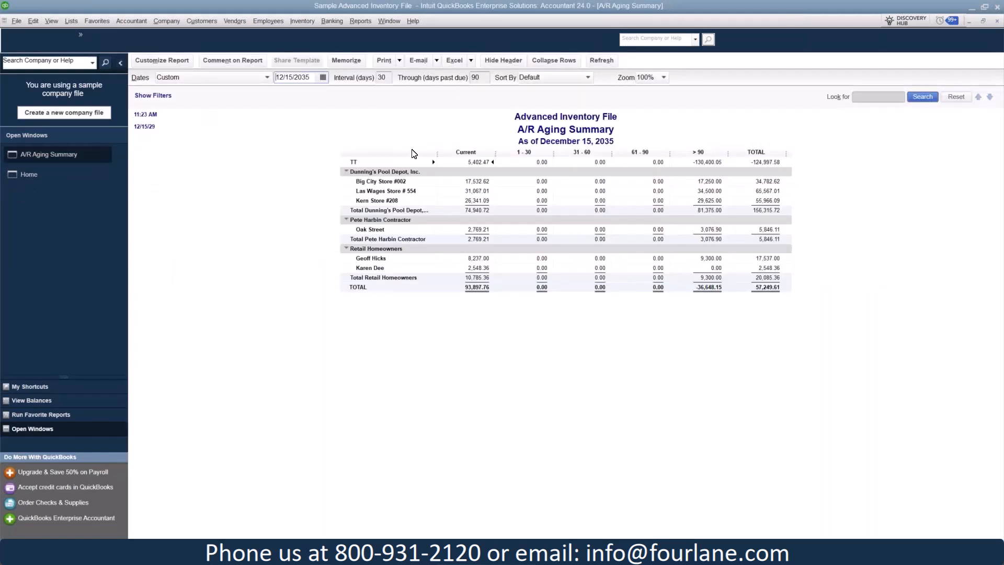
- Show Big City Store #002's transactions for all dates in the Customer Center and open its 12/15/2035 finance charge invoice
left_click(206, 21)
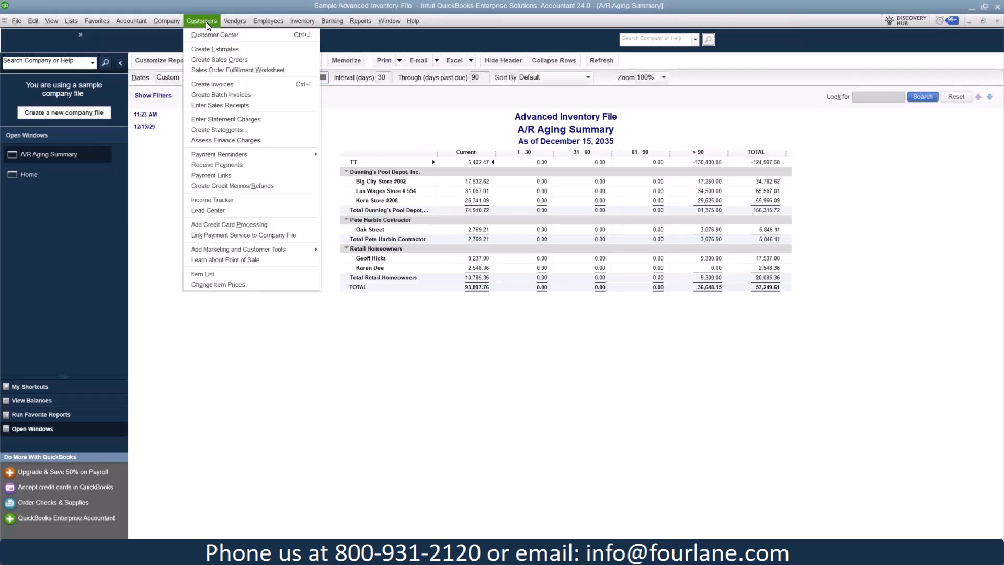
left_click(205, 21)
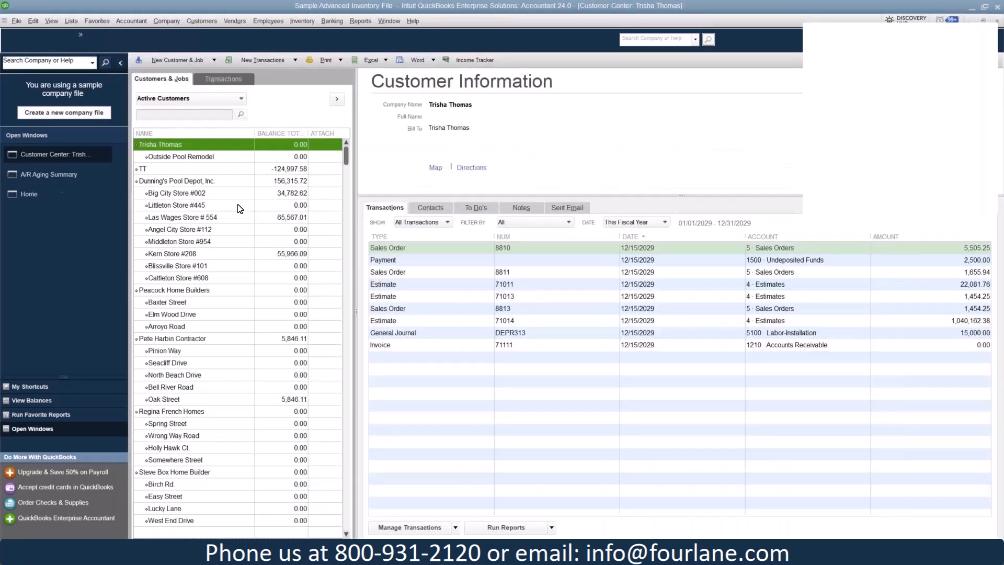
left_click(211, 193)
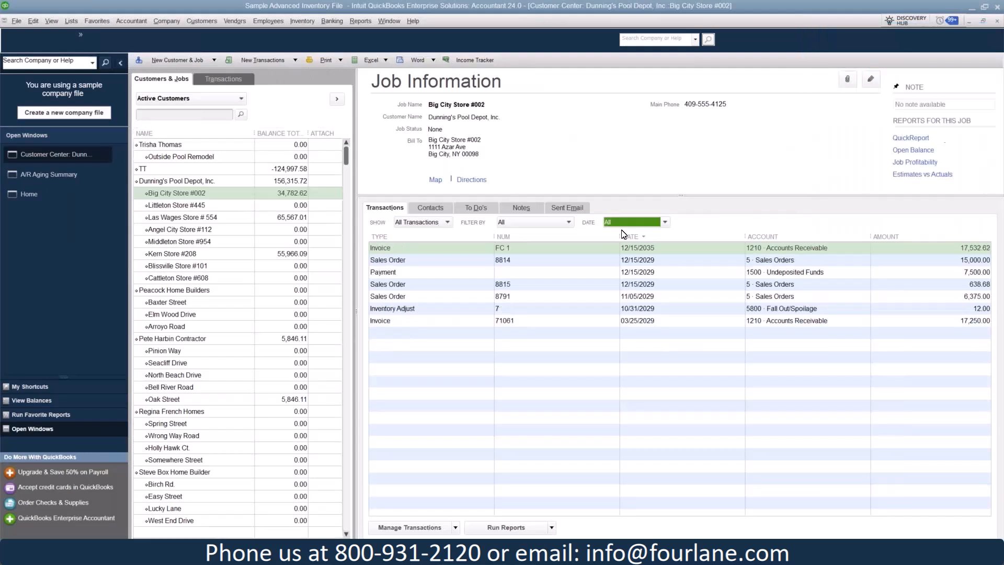
left_click(532, 254)
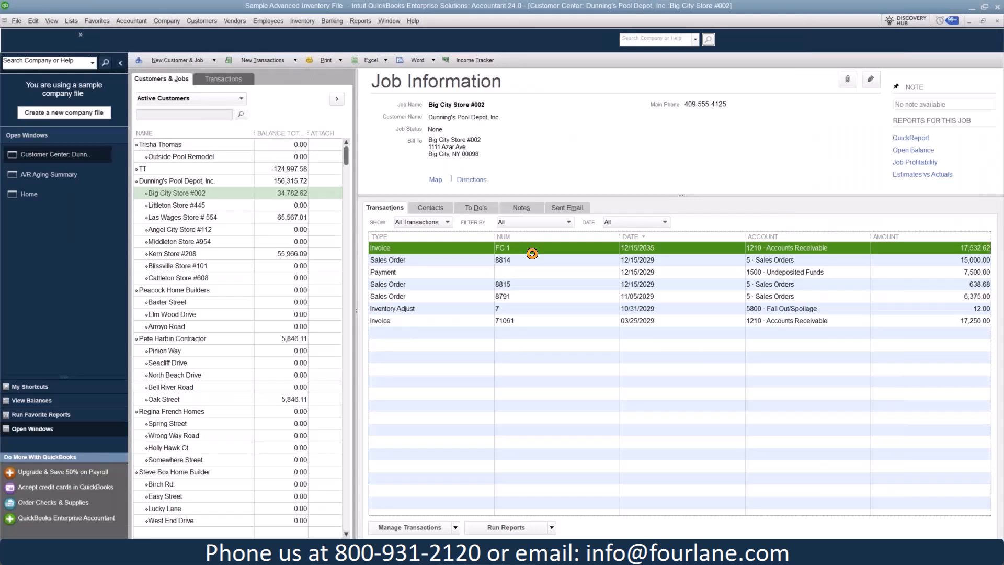
- Open Big City Store #002's 12/15/2035 finance charge invoice and examine the description line that references the overdue invoice
double_click(532, 254)
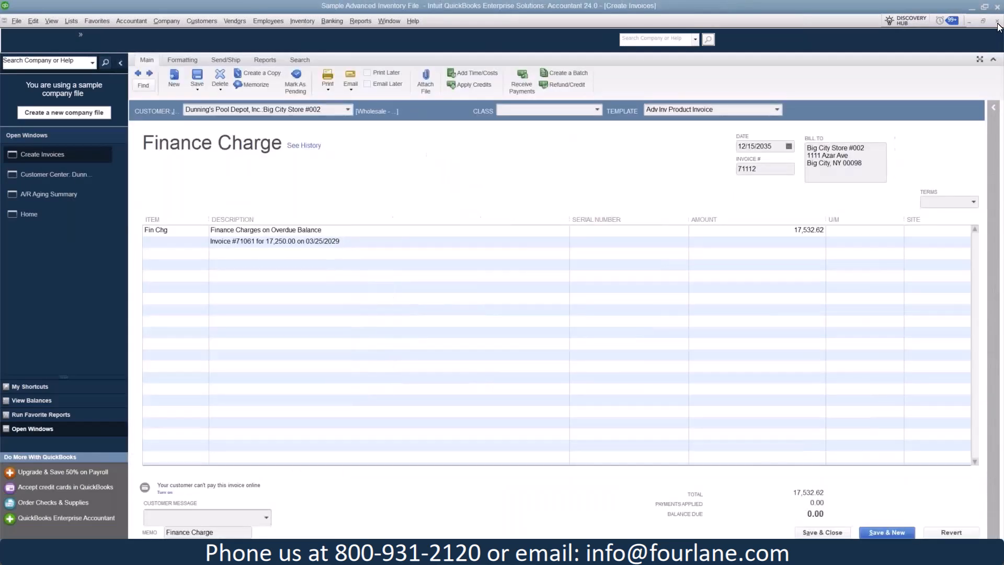
left_click(997, 21)
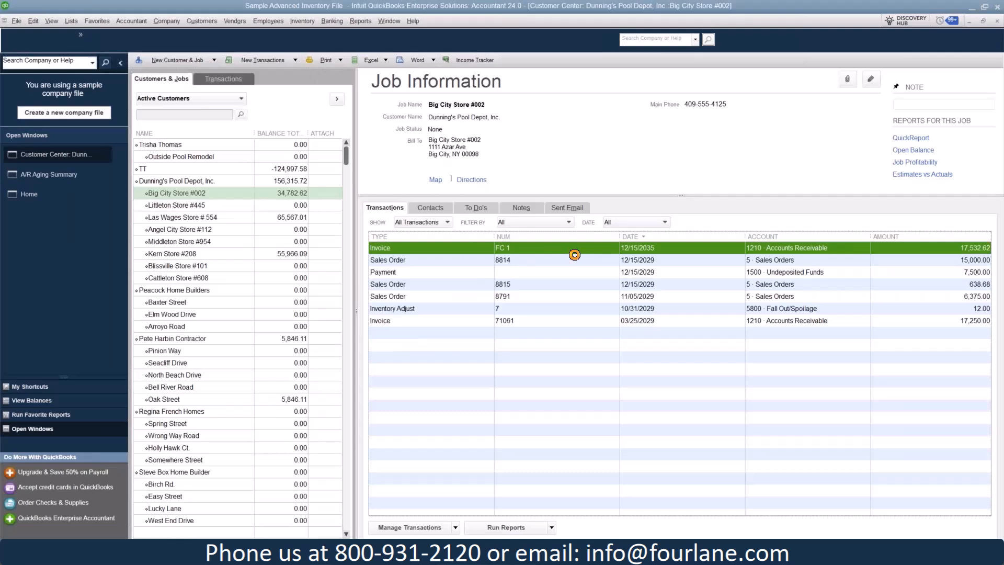
double_click(575, 255)
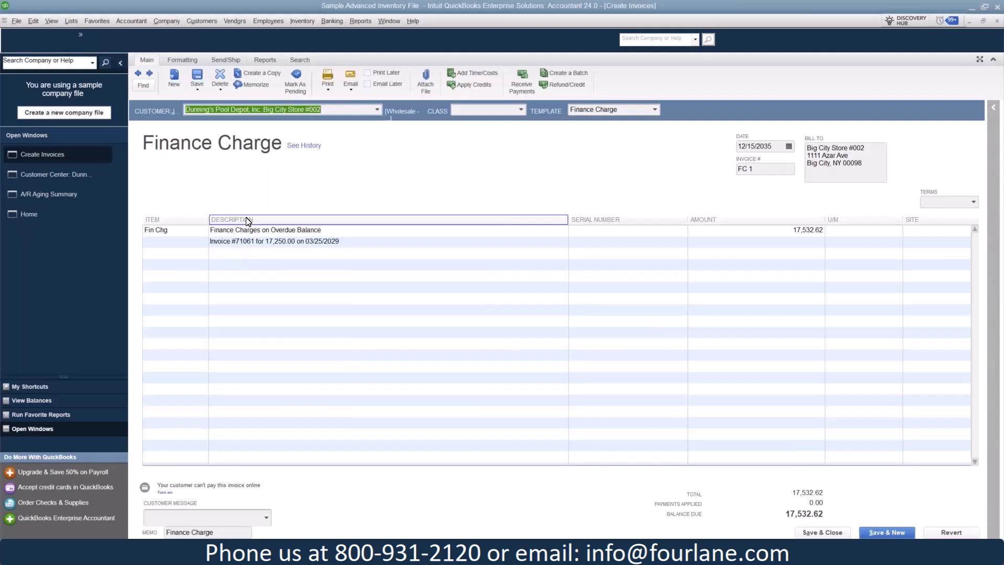
left_click(350, 240)
left_click(350, 241)
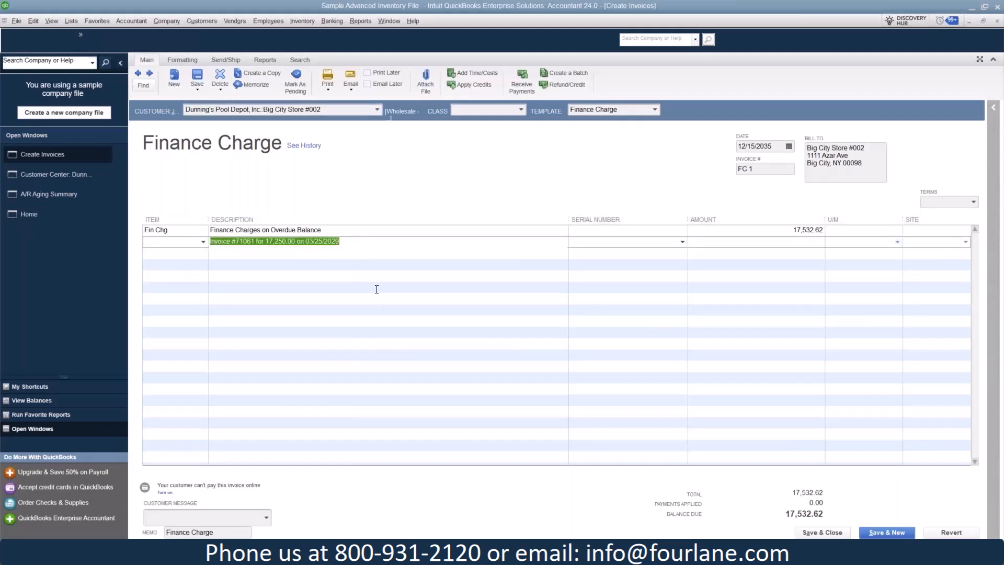
key("Down")
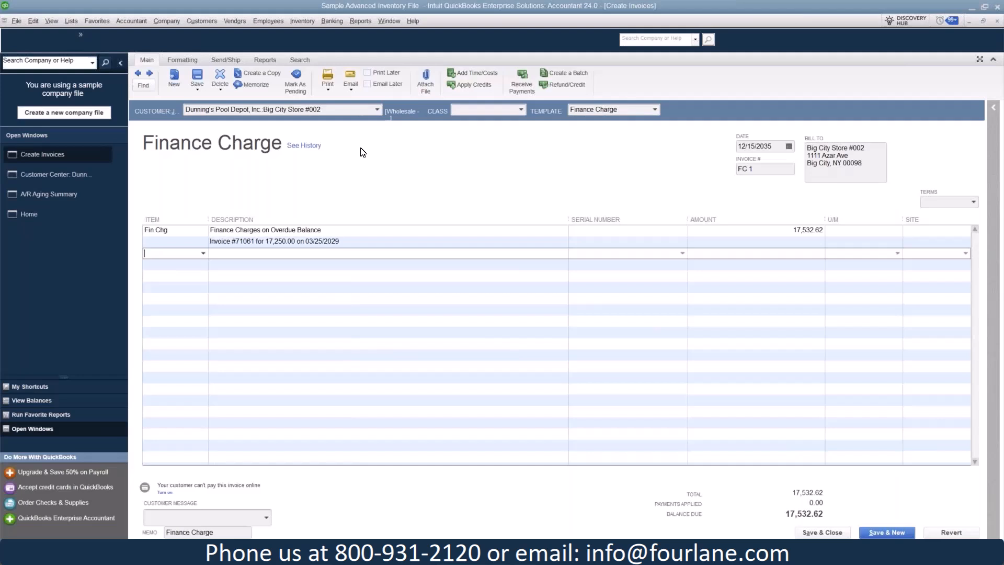
- Preview the printed version of the finance charge invoice, then close both the preview and the invoice
left_click(327, 90)
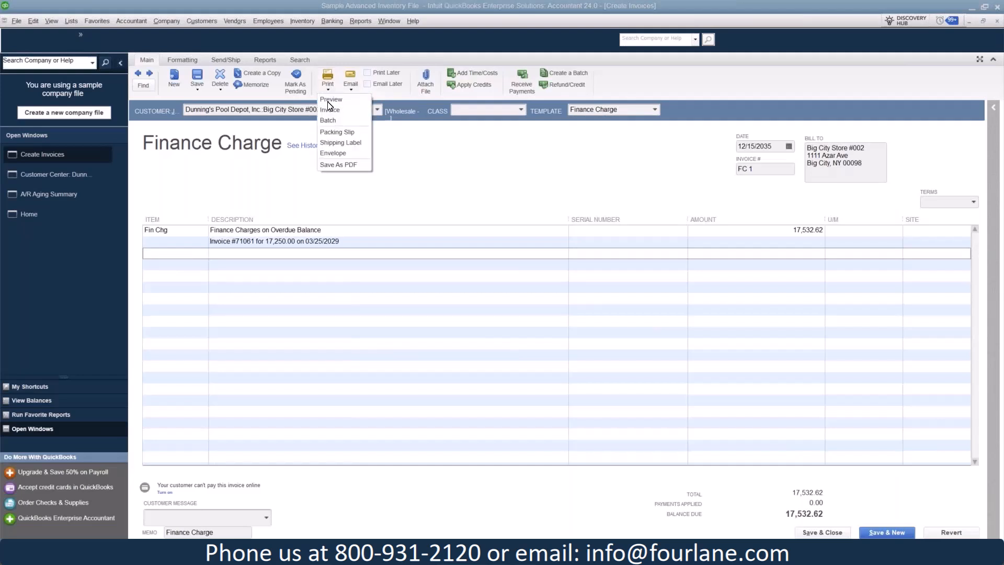
left_click(328, 101)
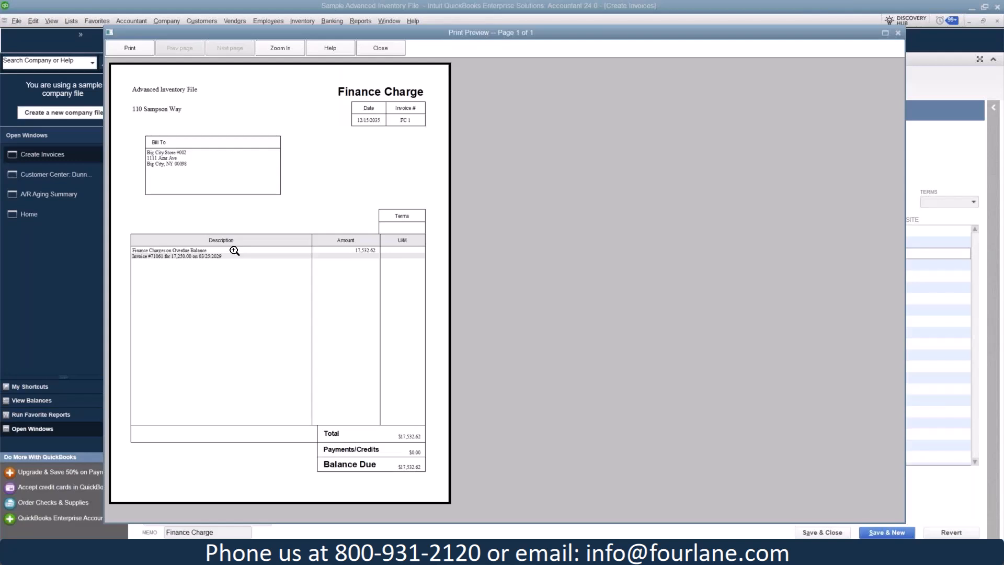
left_click(899, 34)
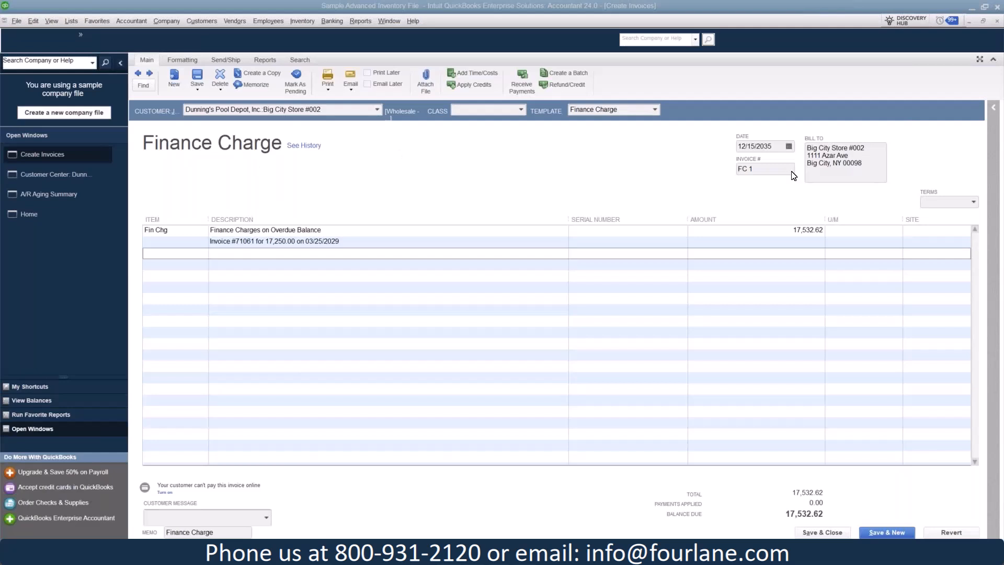
left_click(998, 22)
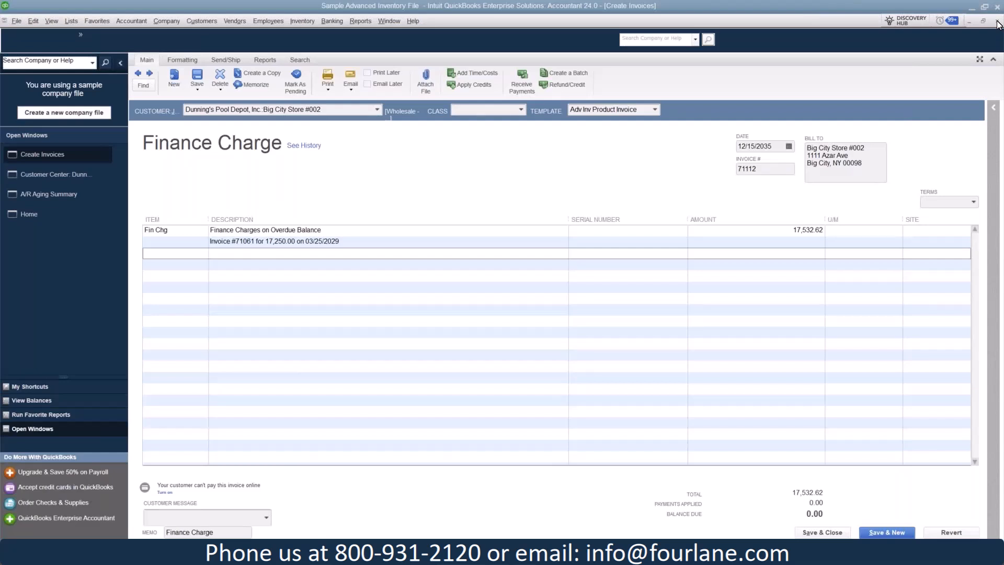
left_click(998, 22)
- Compare the original 03/25/2029 invoice with the 12/15/2035 finance charge invoice in the job's transactions
left_click(936, 322)
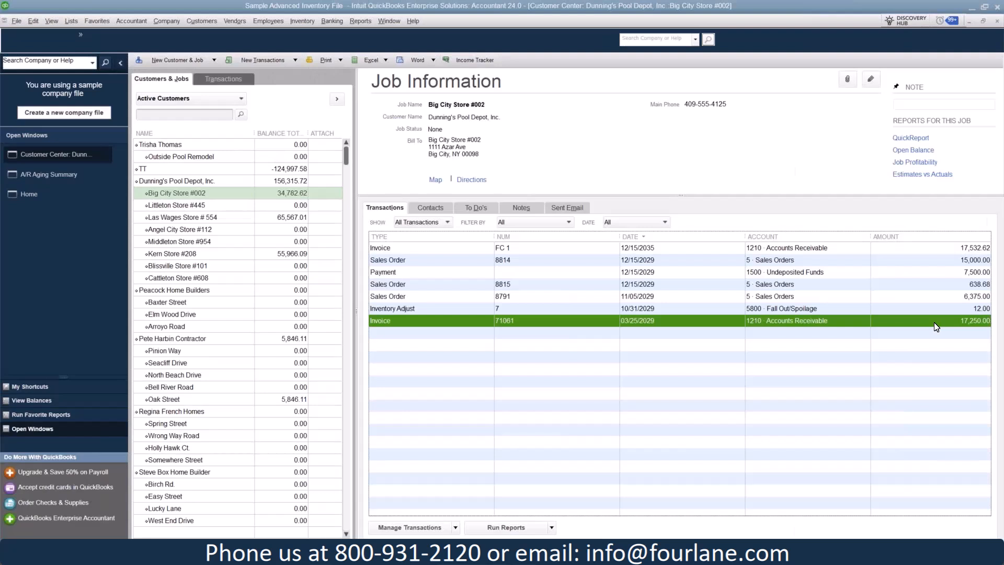
left_click(574, 248)
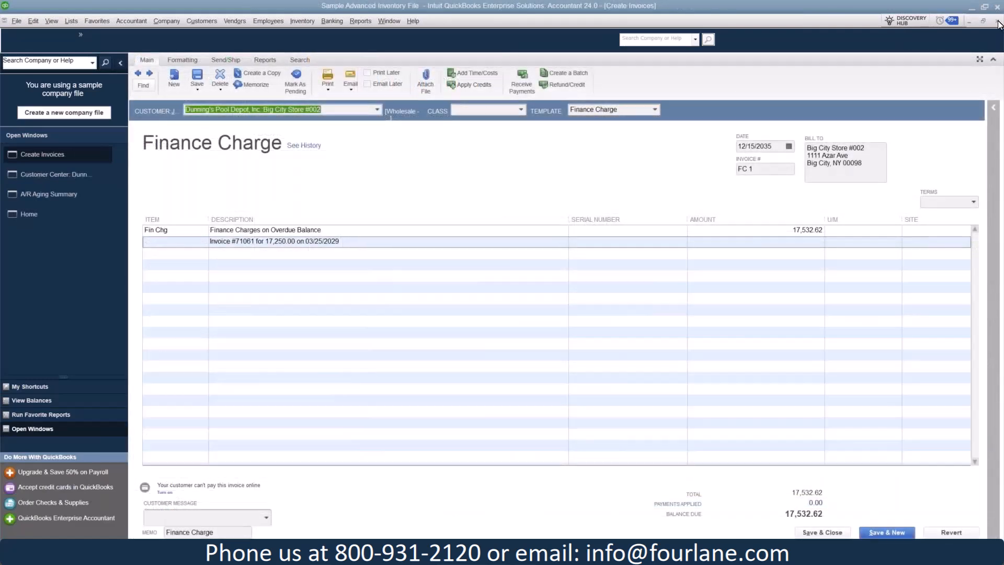
left_click(999, 22)
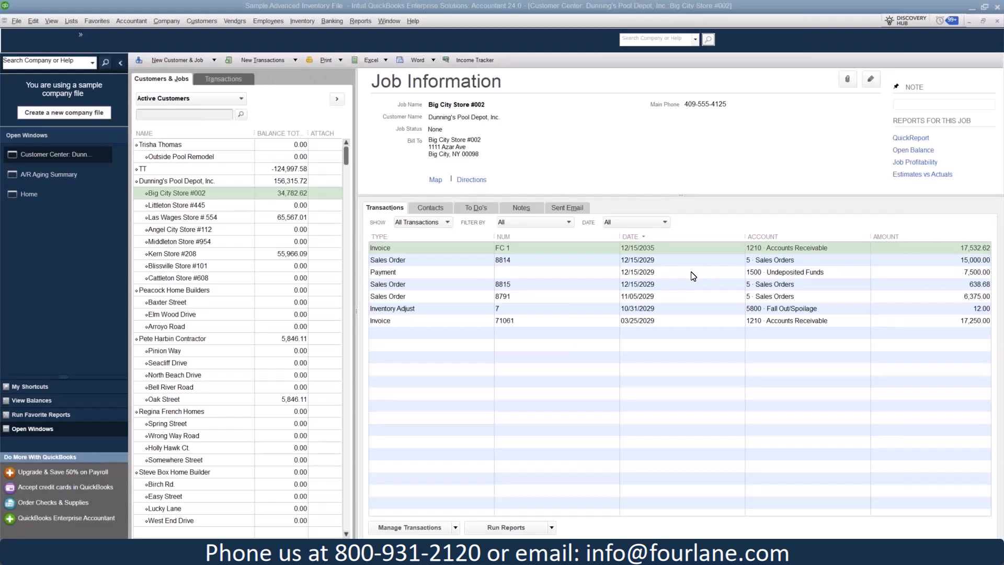
- Check the payment settings of Dunning's Pool Depot, Inc. without changing them and open the customer's 12/15/2029 invoice
left_click(170, 181)
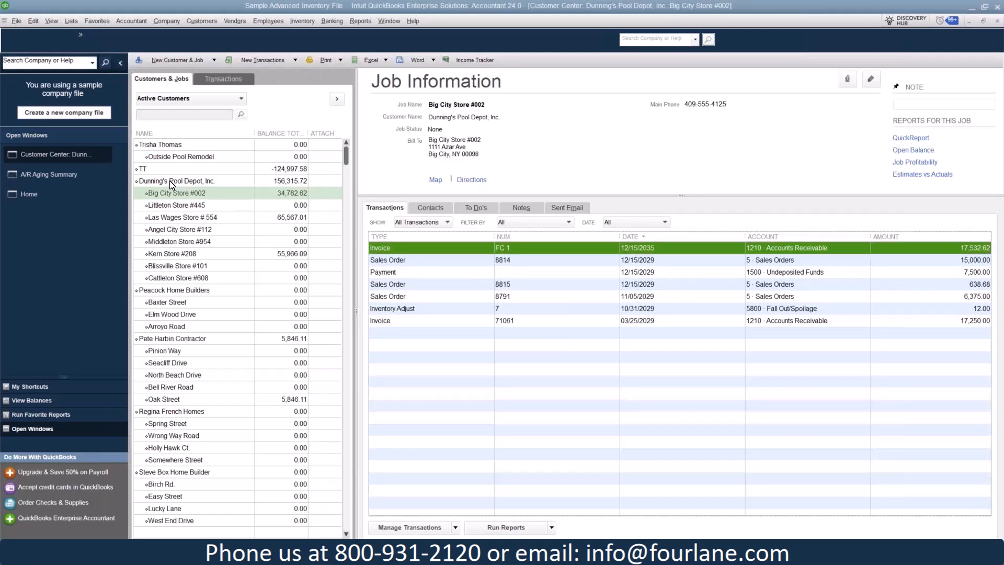
left_click(171, 182)
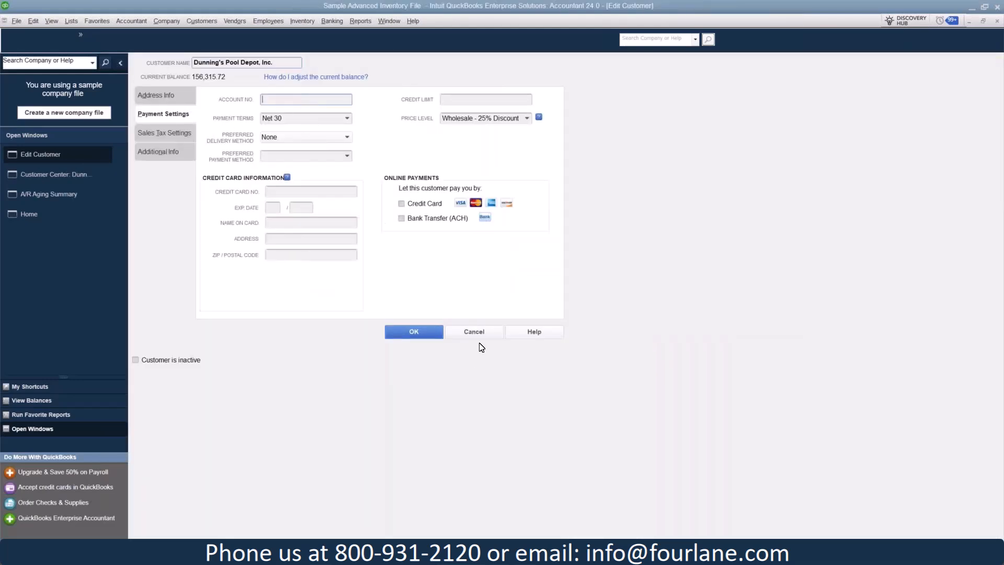
left_click(480, 338)
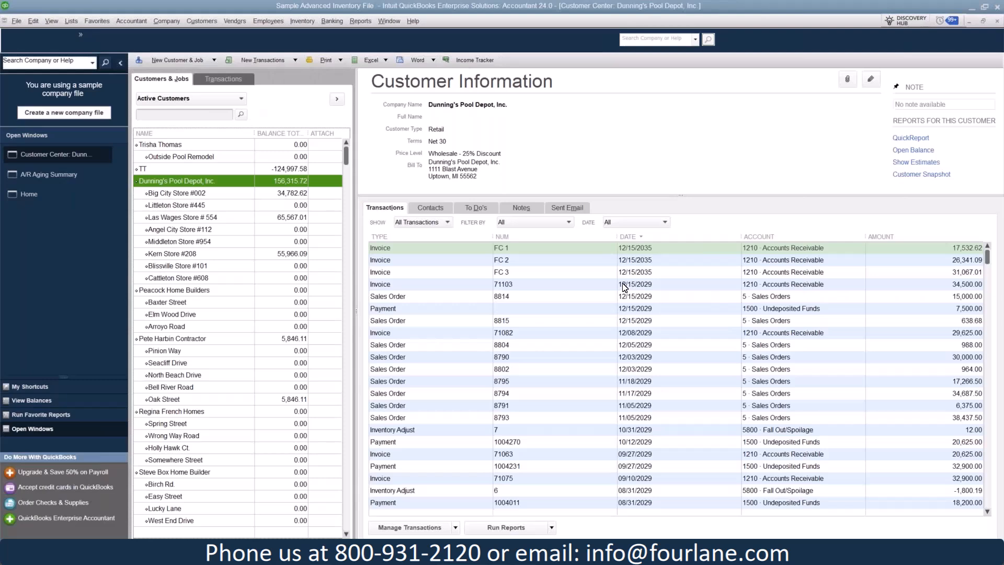
left_click(624, 285)
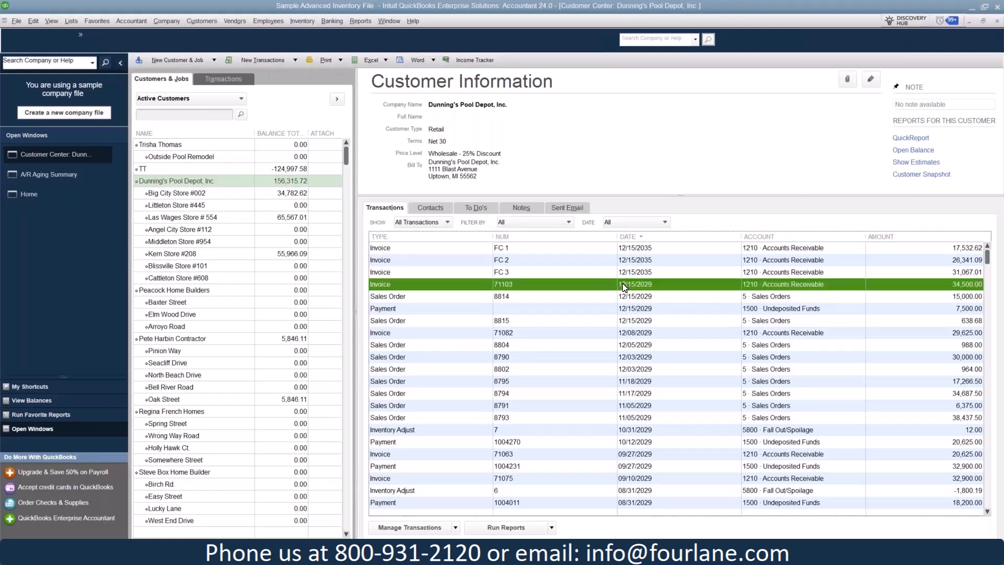
double_click(624, 285)
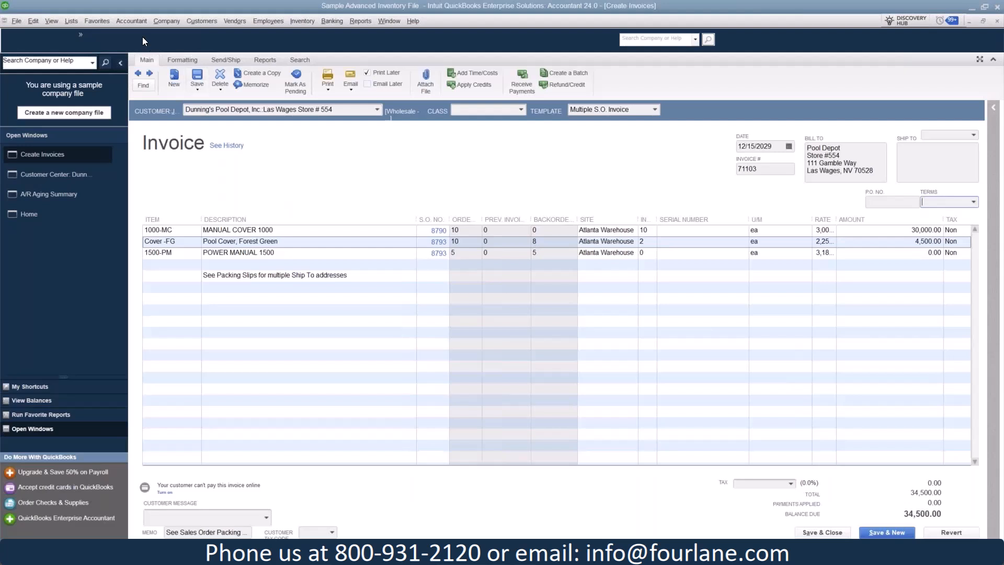
- Open the customer group management for payment reminders and start a new group named "past due"
left_click(192, 21)
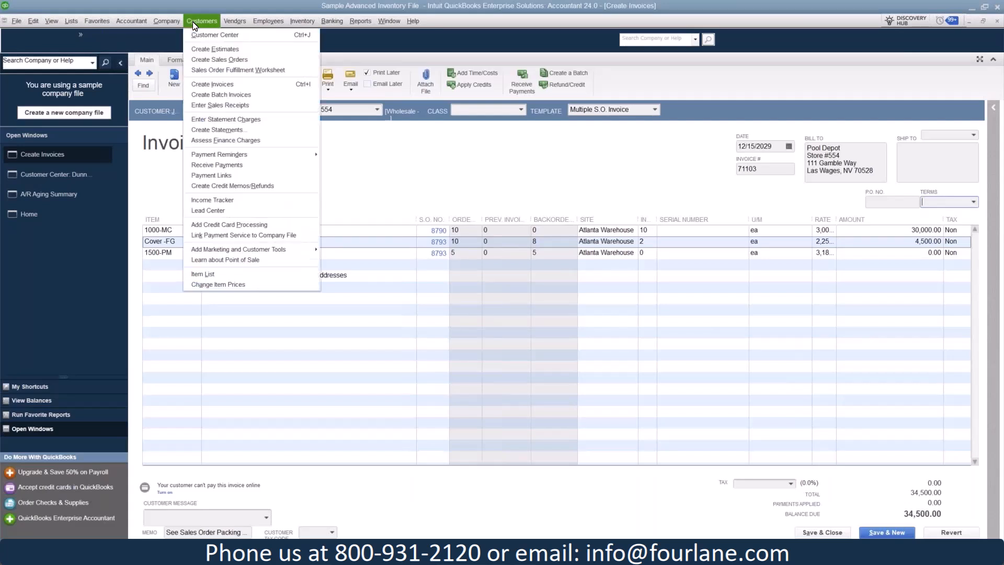
mouse_move(253, 157)
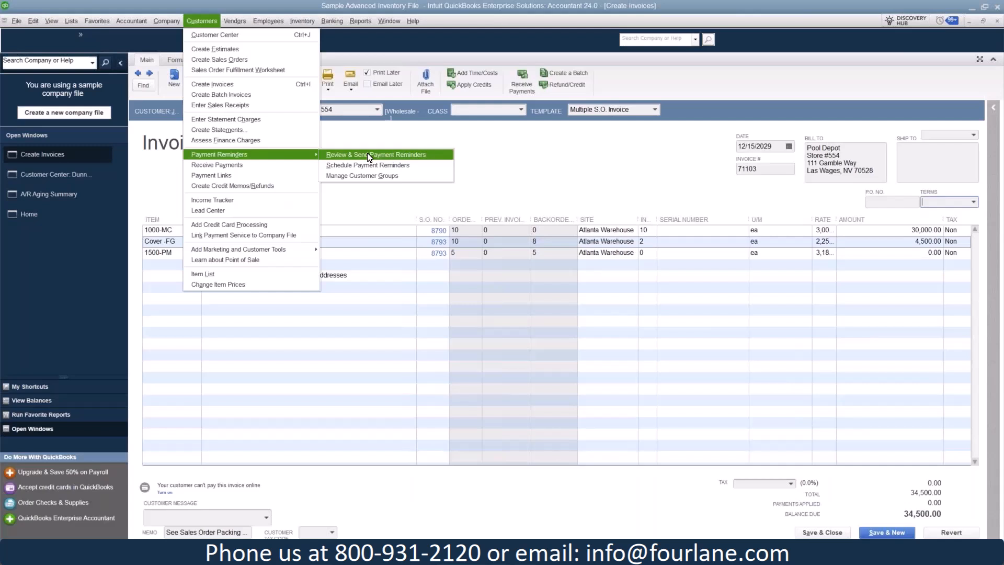
left_click(370, 175)
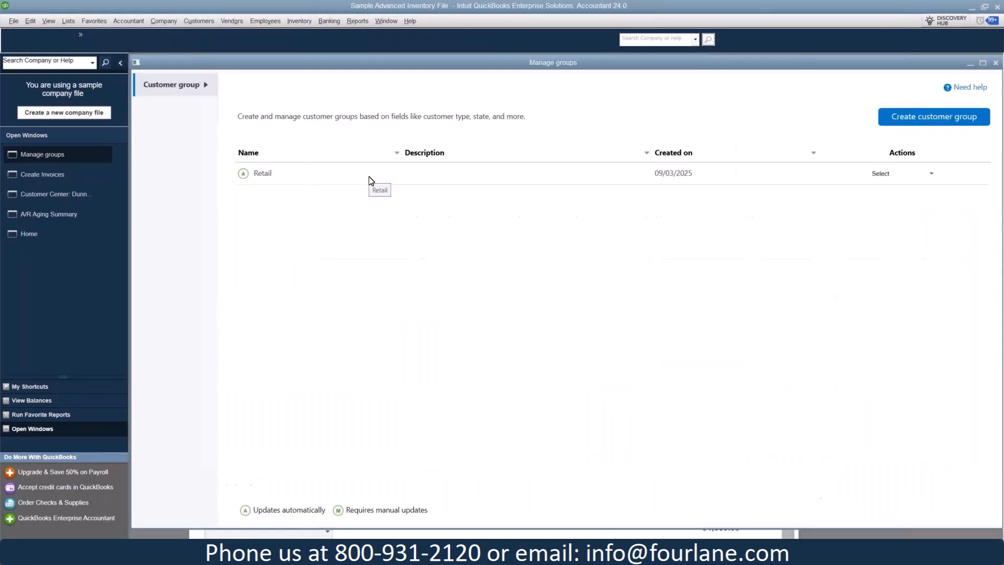
left_click(934, 116)
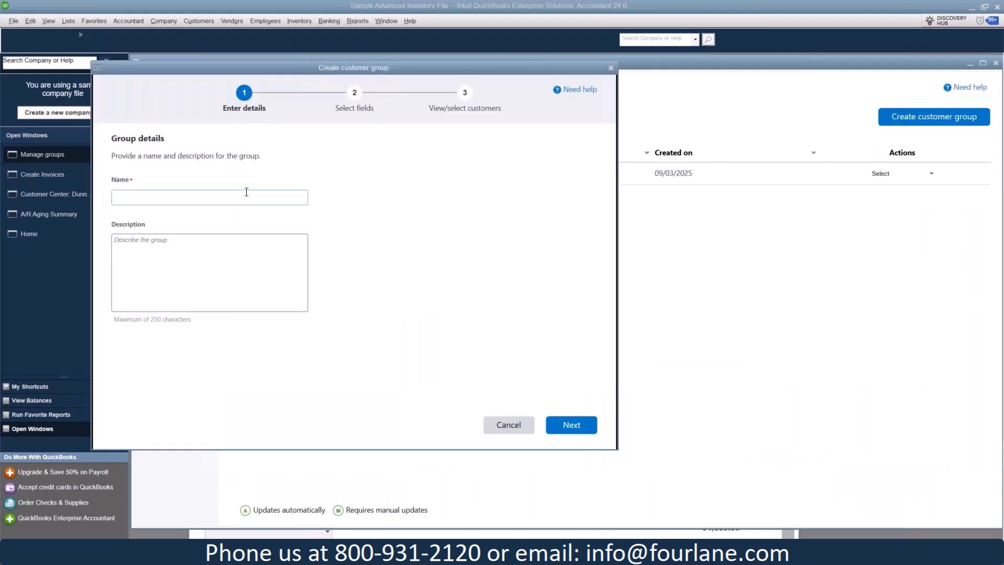
type("past due")
left_click(585, 425)
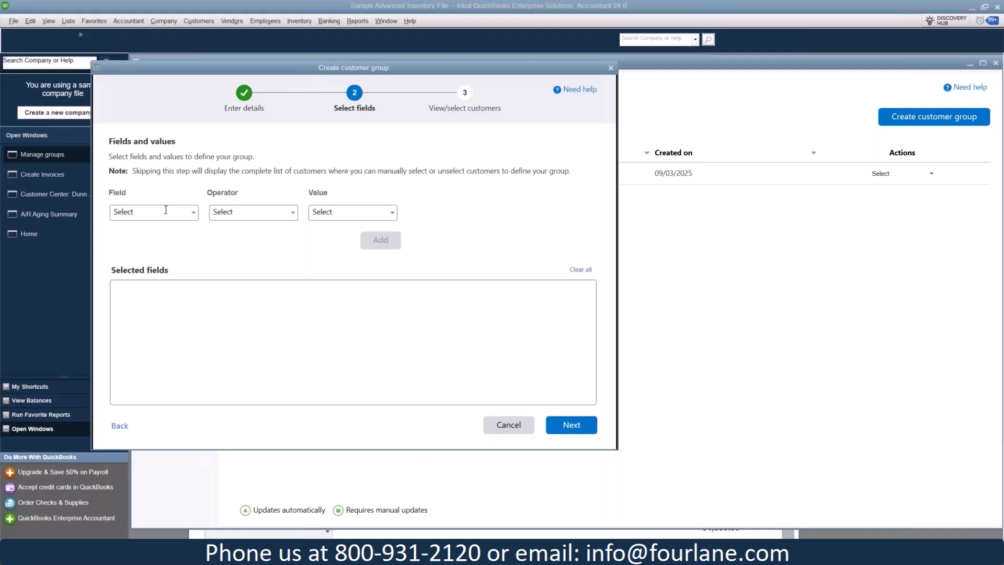
- Try to define the group by Open Balance, check the available operators and fields, and cancel creating the group
left_click(194, 213)
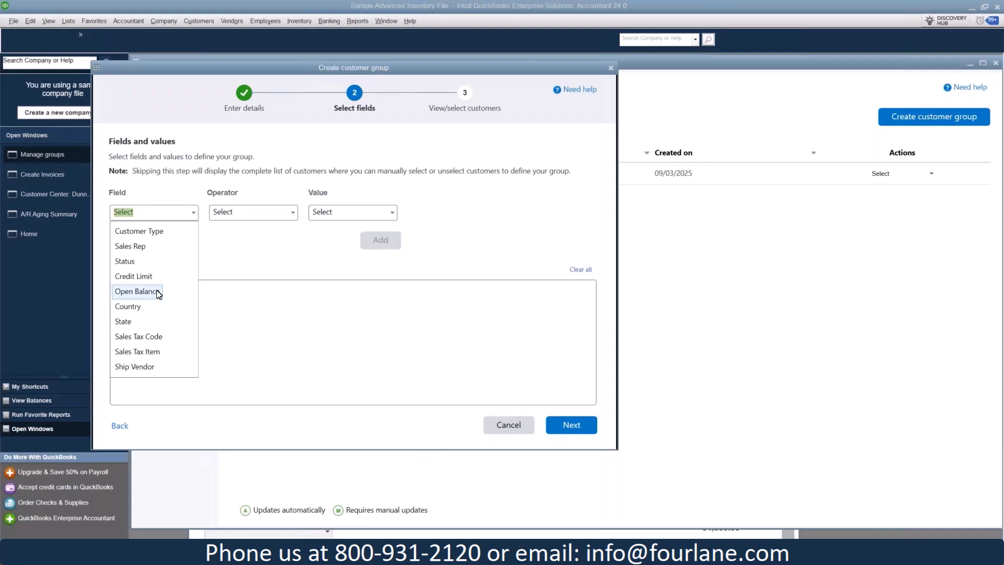
left_click(157, 295)
left_click(293, 213)
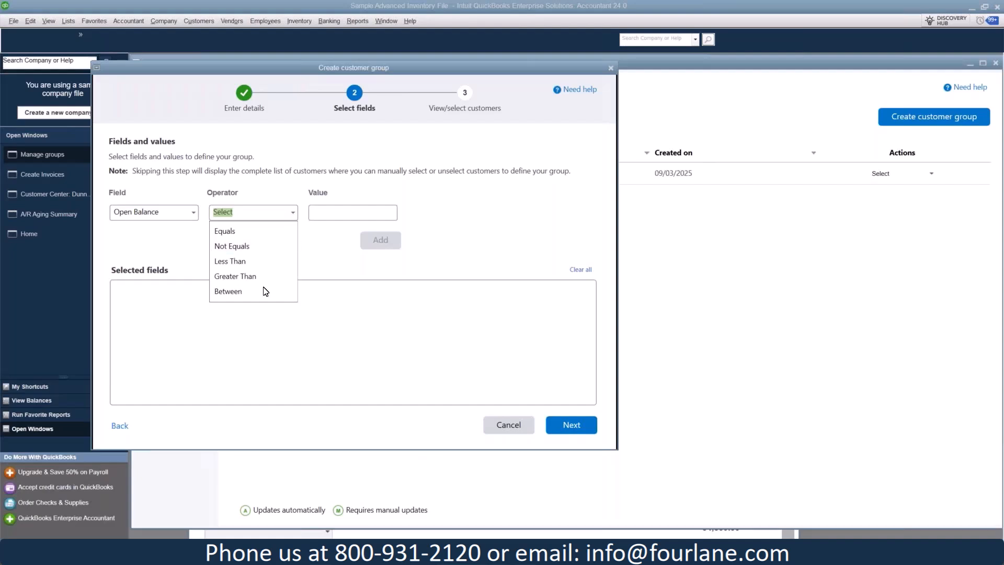
left_click(194, 213)
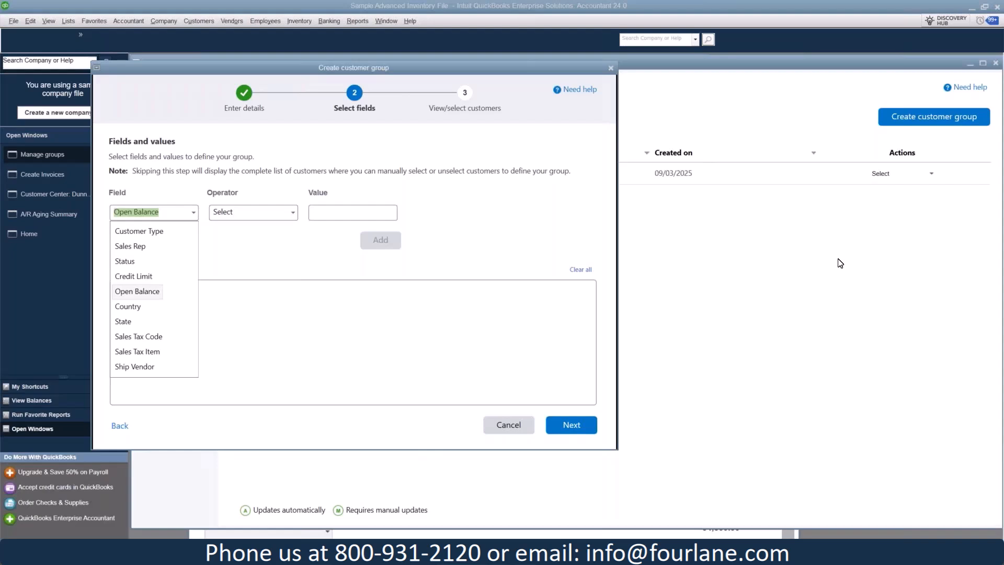
left_click(498, 430)
left_click(503, 429)
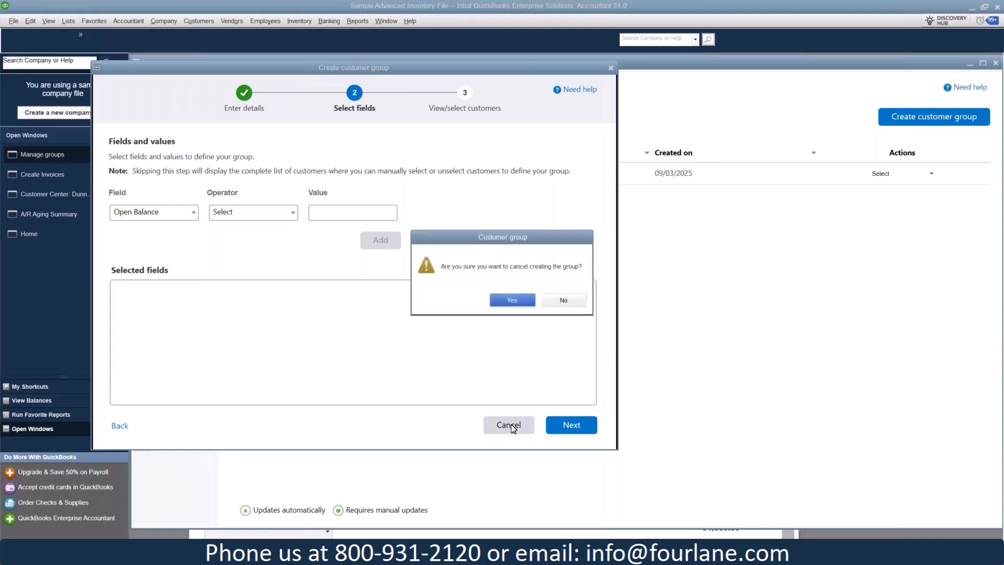
left_click(513, 300)
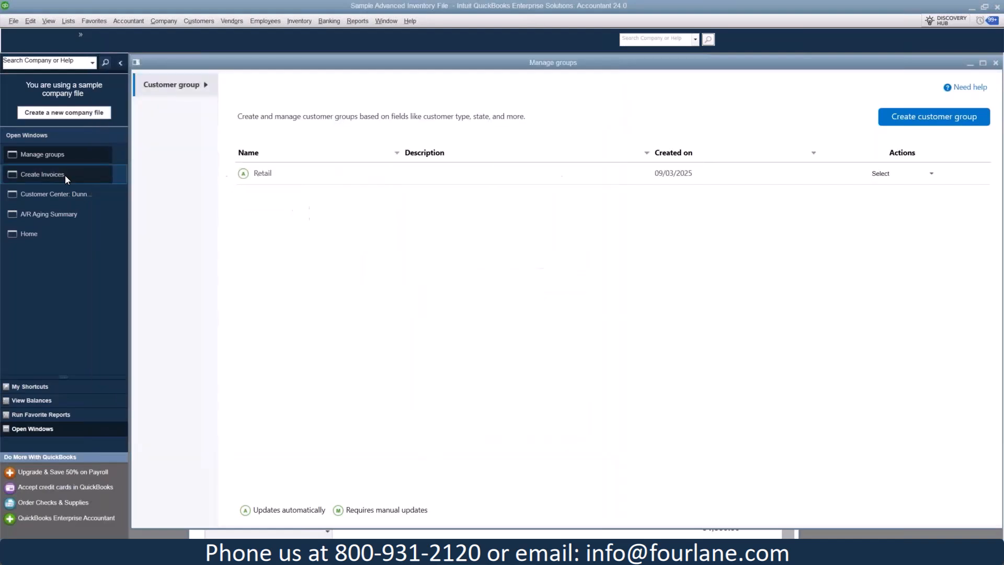
- Return to the maximized Customer Center and show the transaction journal of the 12/15/2035 finance charge invoice FC 1
left_click(64, 175)
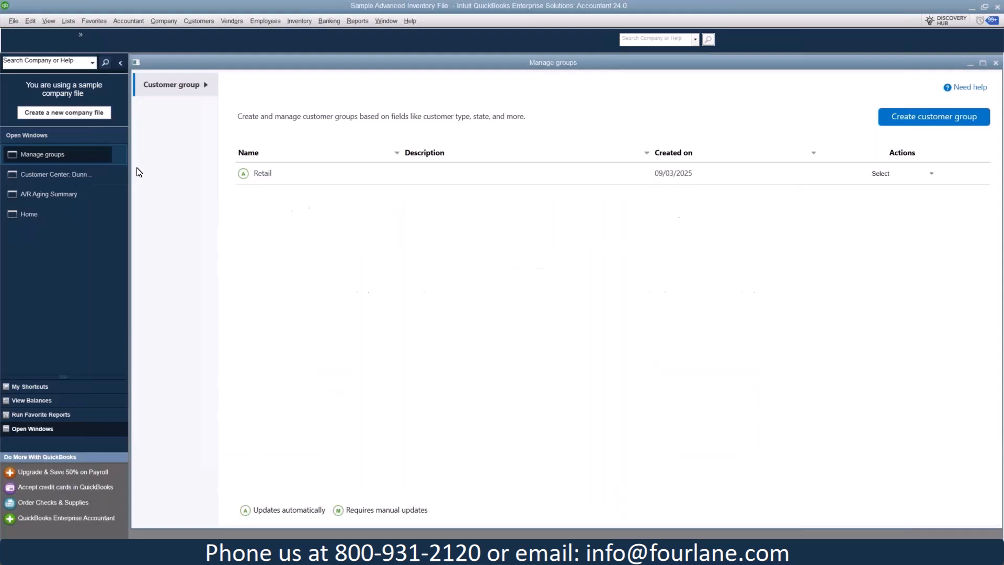
left_click(73, 174)
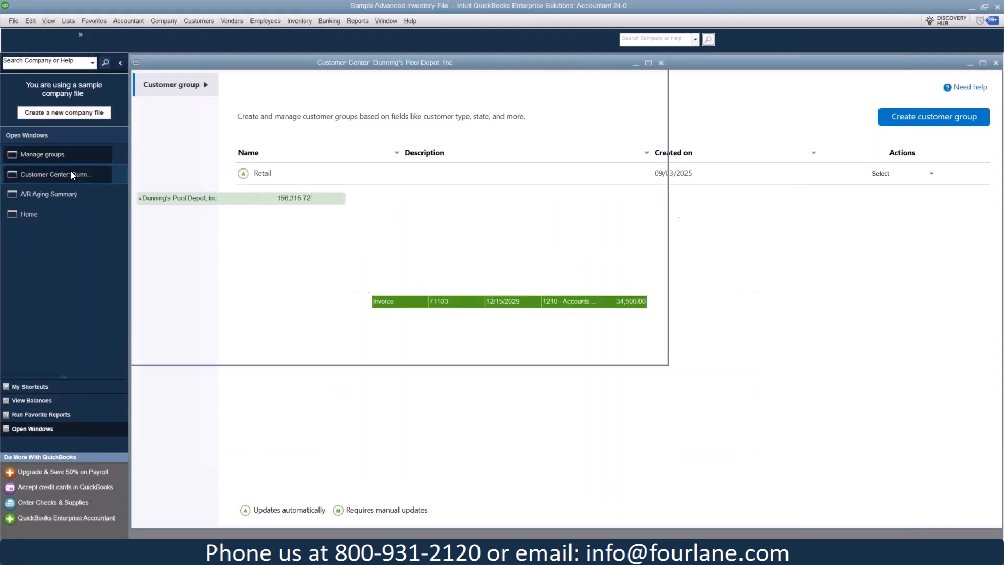
left_click(648, 63)
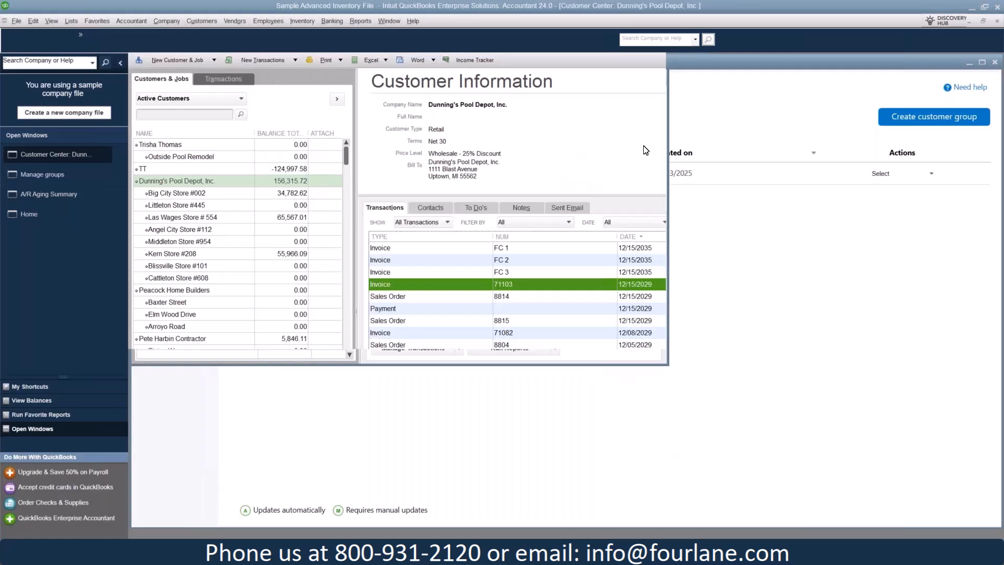
key("ctrl+y")
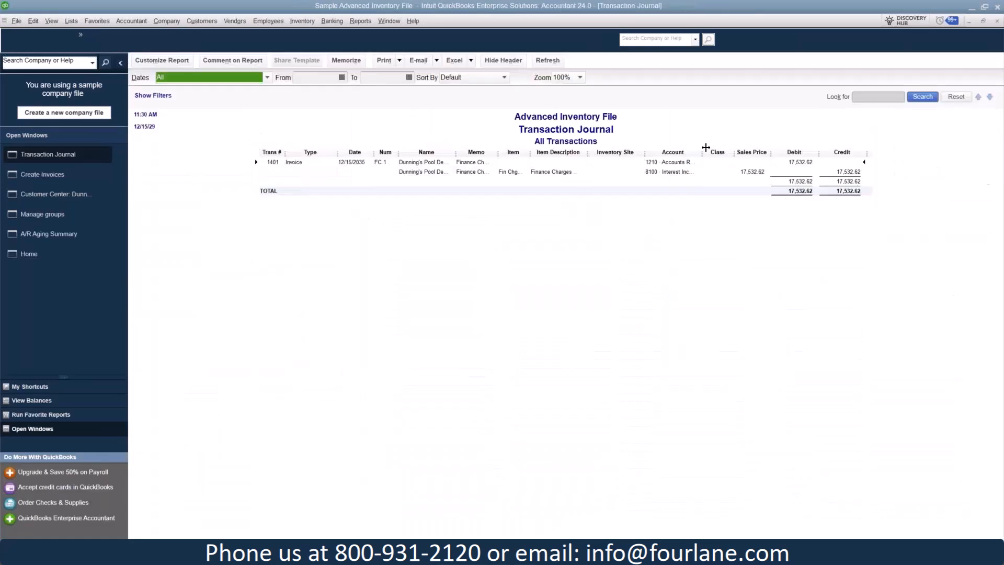